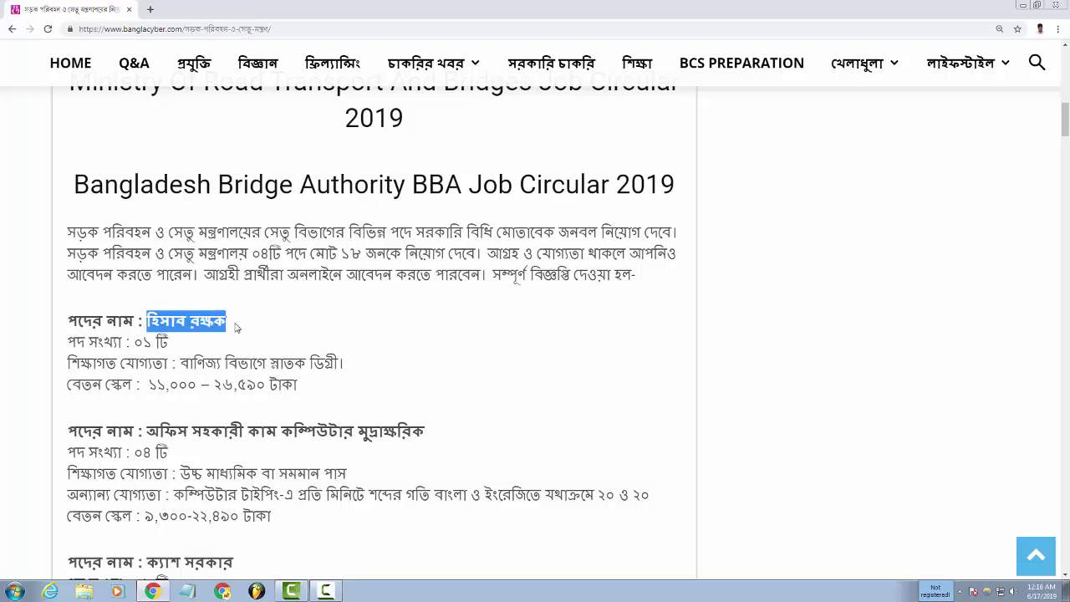
Scroll through the circular's post details and highlight the post name অফিস সহায়ক.
scroll(186, 384, down, 1)
drag(150, 374, 433, 382)
scroll(392, 428, down, 3)
scroll(387, 434, down, 3)
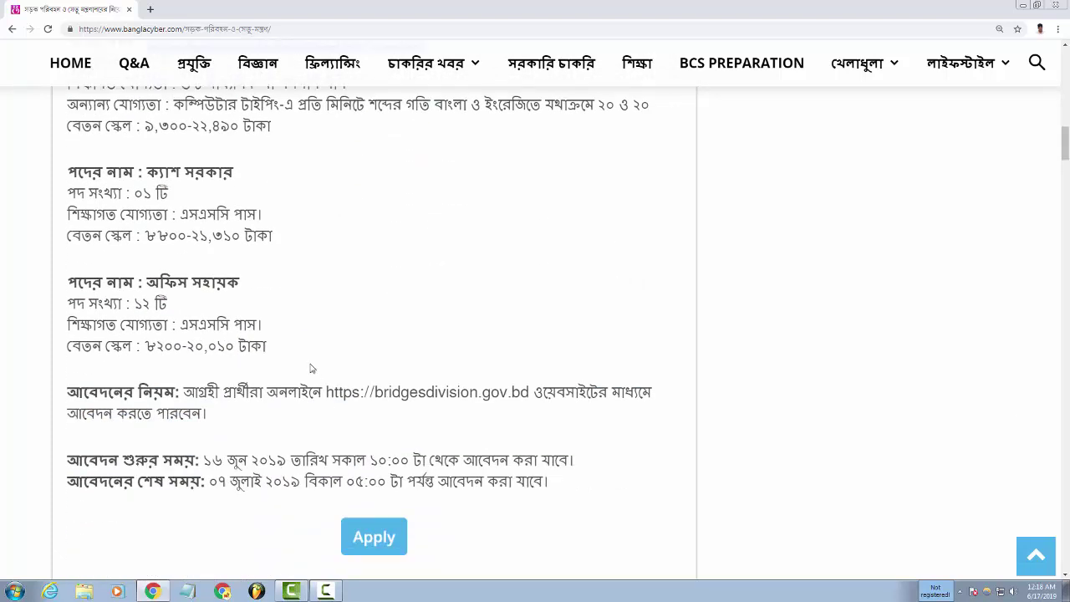
scroll(305, 354, up, 1)
drag(148, 228, 258, 237)
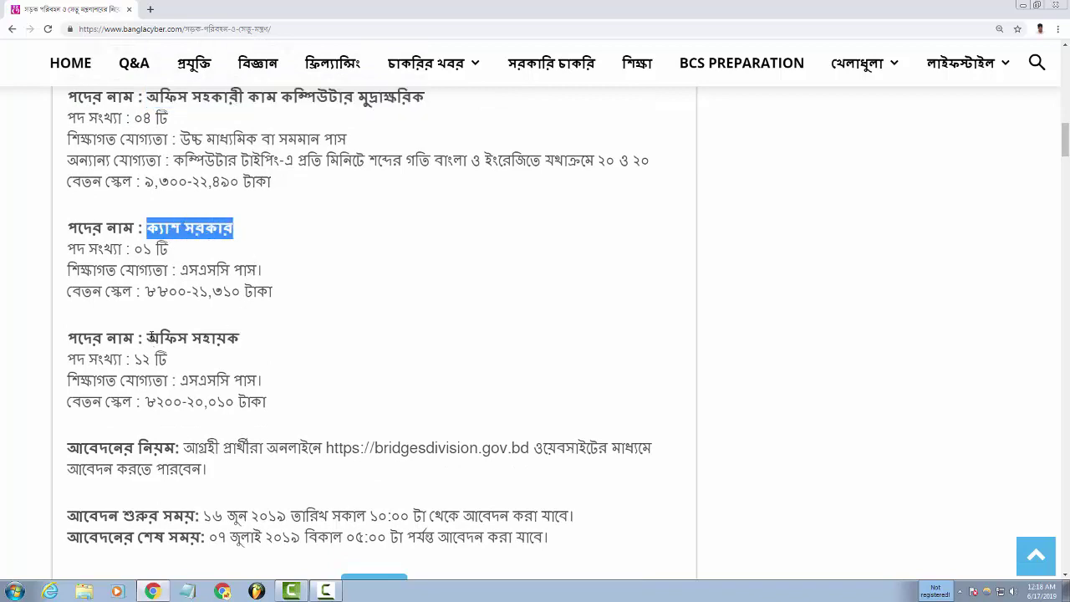
drag(148, 337, 256, 342)
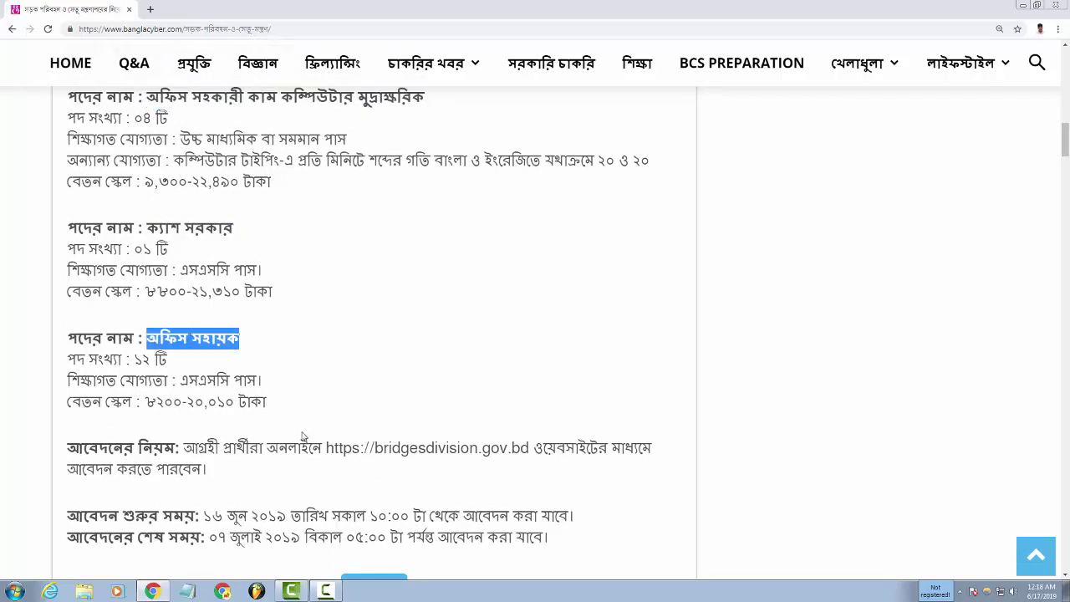
Find the Apply link below the post details and open the BBA eRecruitment site in a new tab.
scroll(303, 436, down, 1)
scroll(329, 440, up, 3)
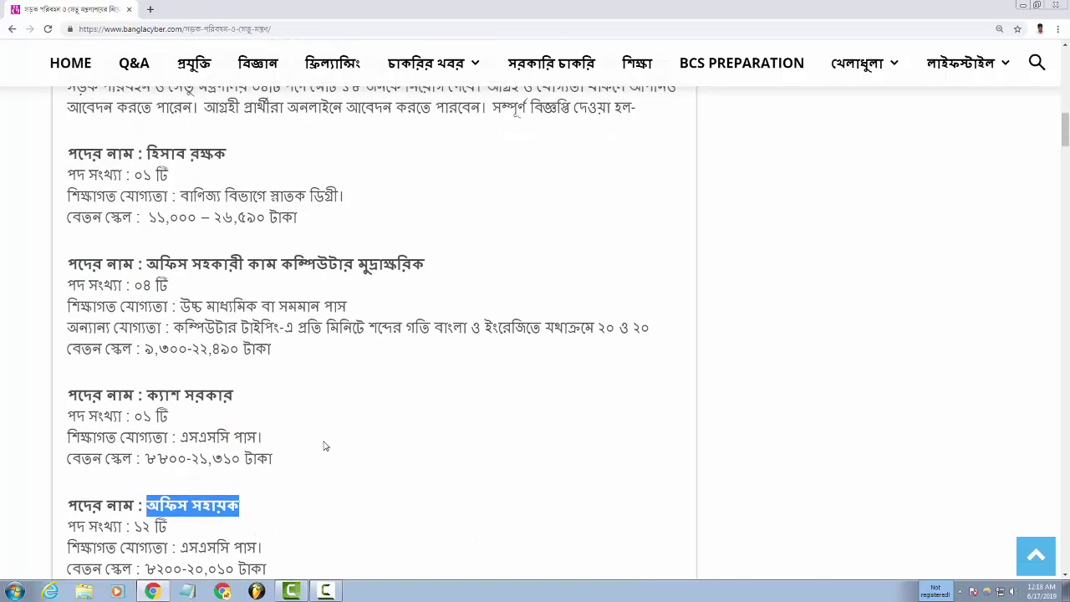
scroll(326, 447, up, 1)
scroll(330, 449, down, 3)
scroll(335, 455, up, 1)
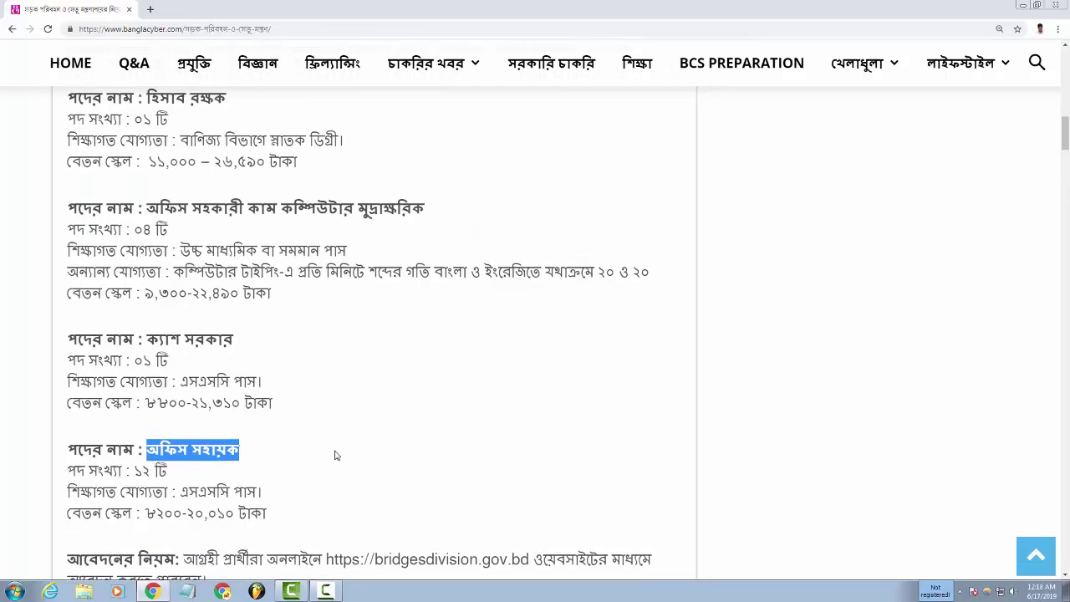
scroll(334, 454, down, 3)
click(384, 539)
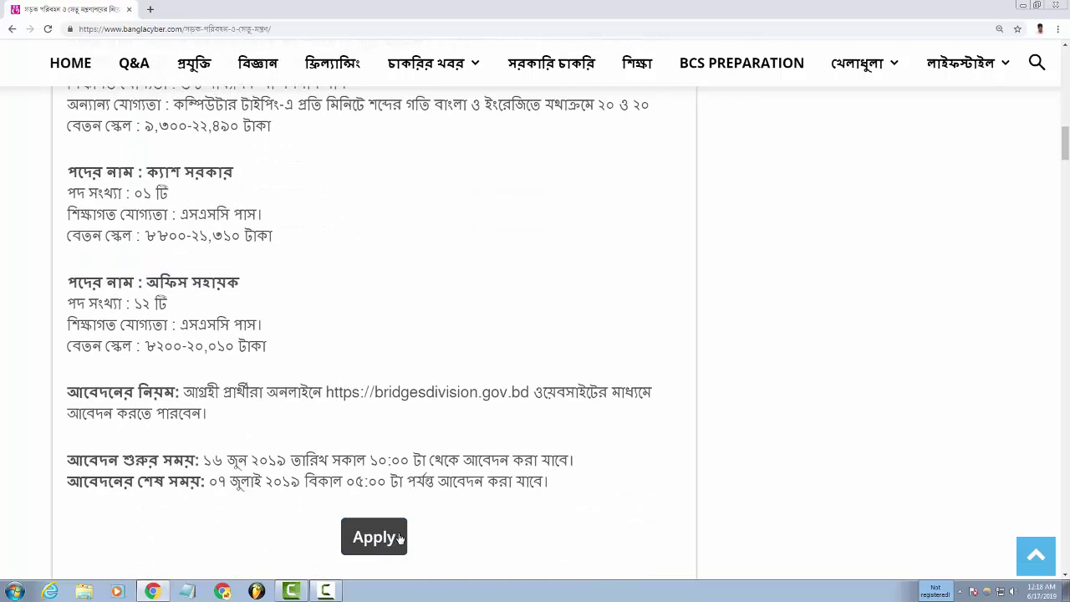
click(393, 537)
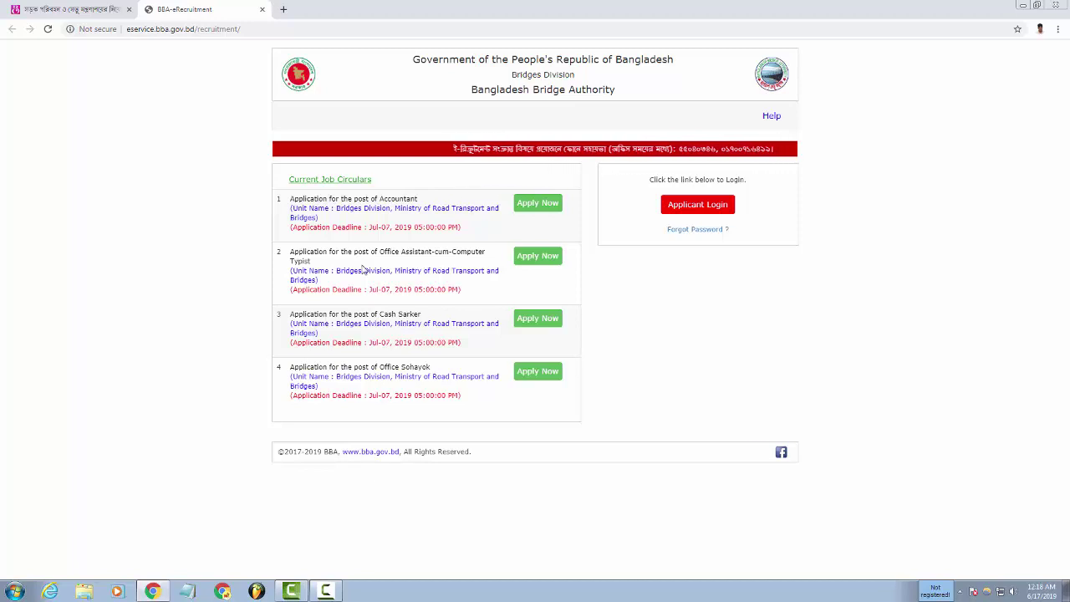
Open the Office Assistant-cum-Computer Typist application form, ready to enter the Applicant's Name.
click(539, 257)
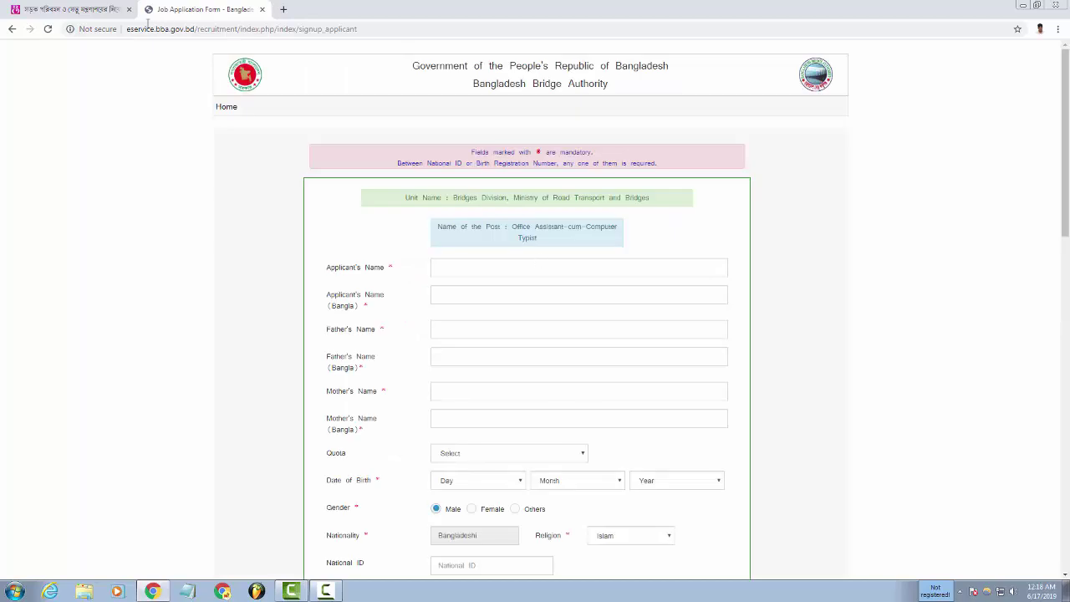
click(12, 30)
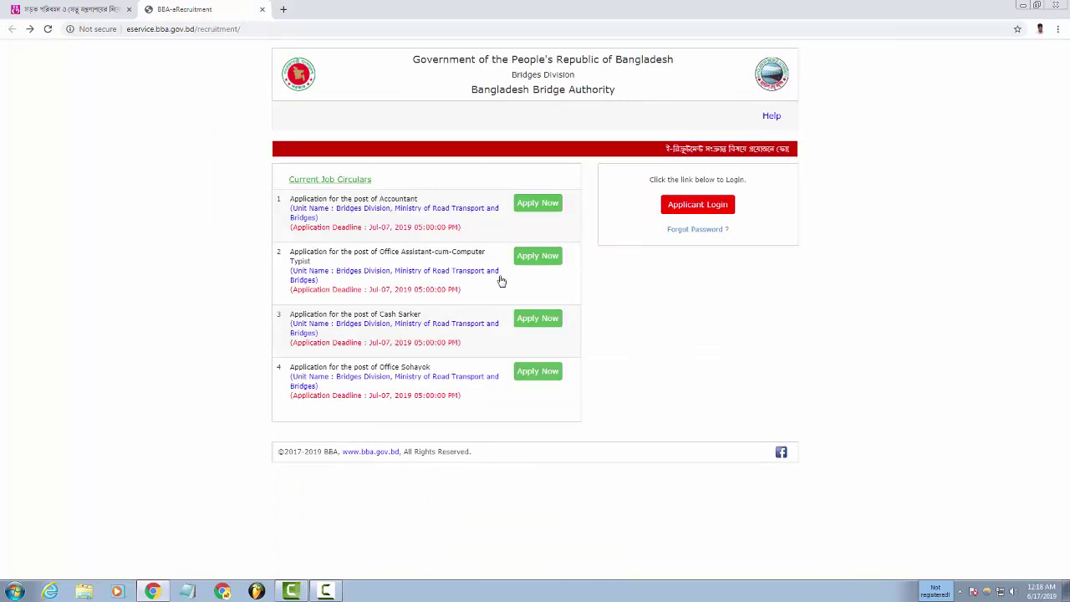
click(528, 260)
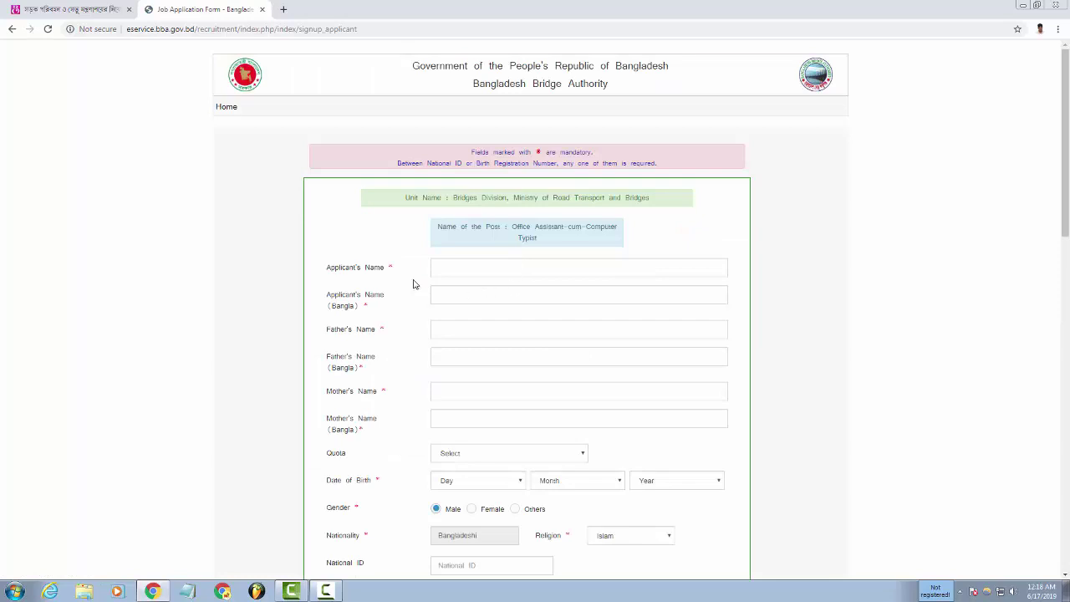
click(451, 268)
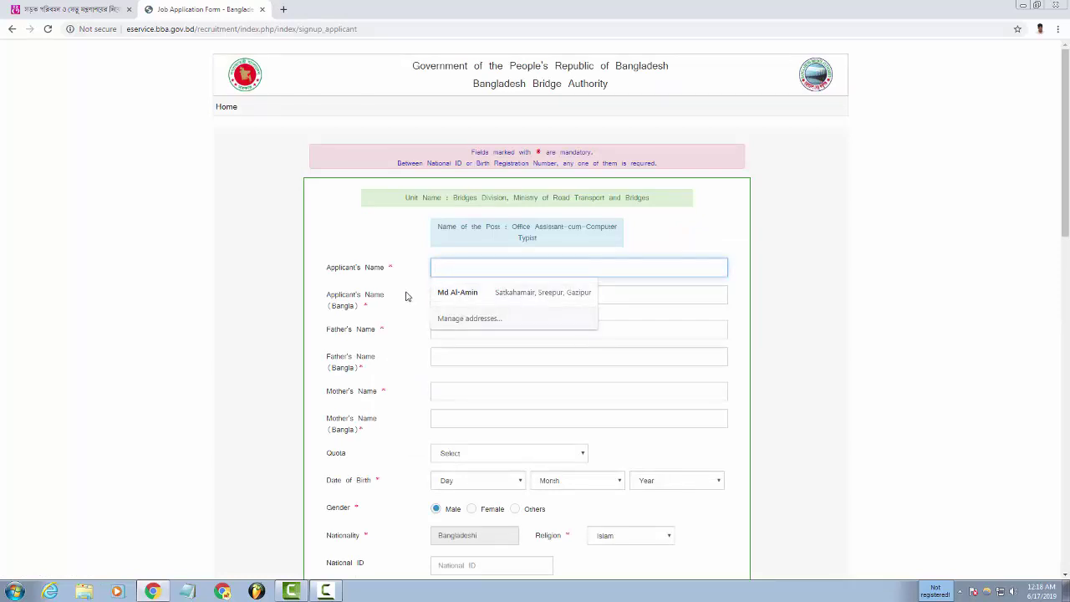
Fill the applicant's English name from the saved suggestion, then enter the Bangla name.
key(Tab)
click(456, 269)
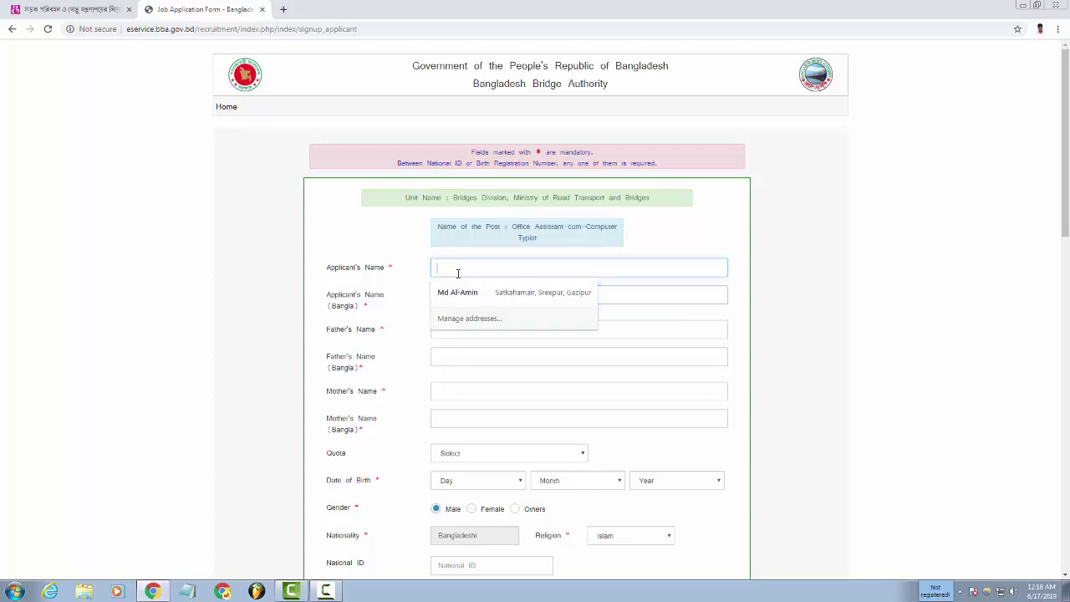
click(465, 293)
click(465, 301)
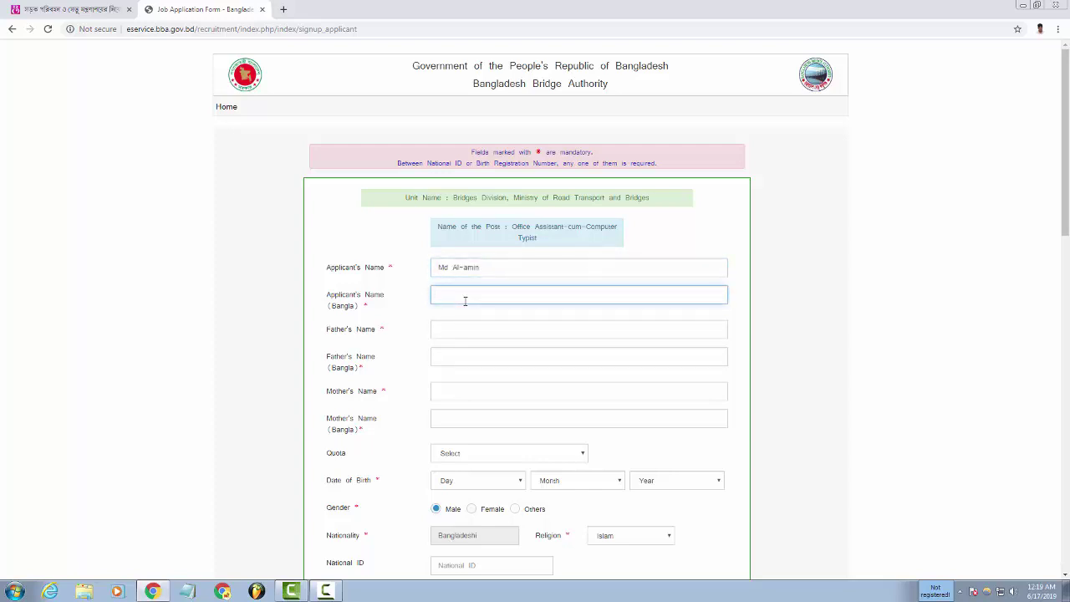
text(ম)
text(ো)
Enter the father's name in English and in Bangla.
click(454, 323)
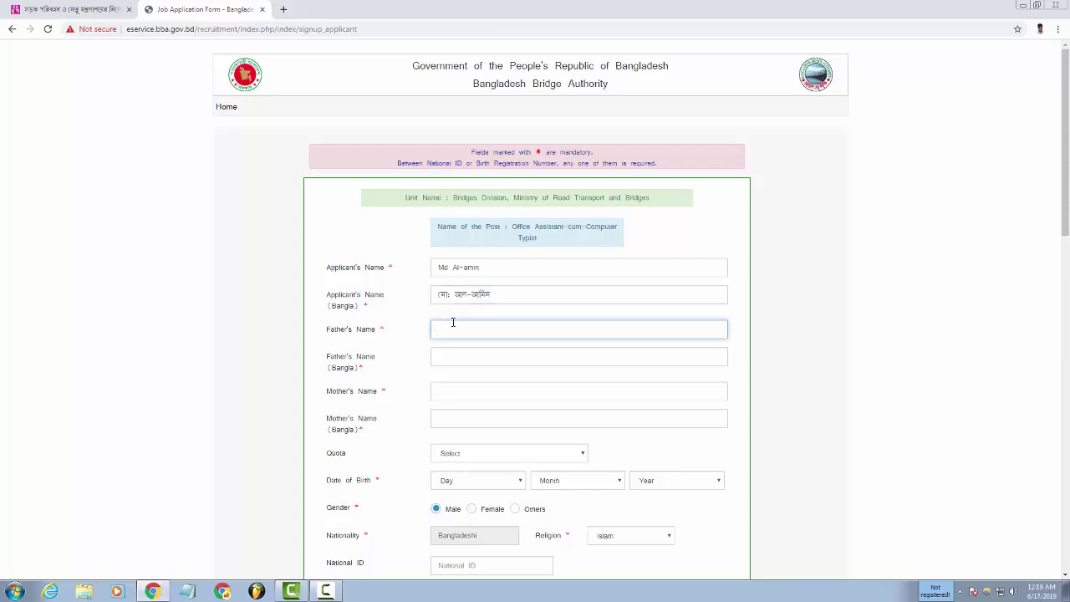
click(461, 358)
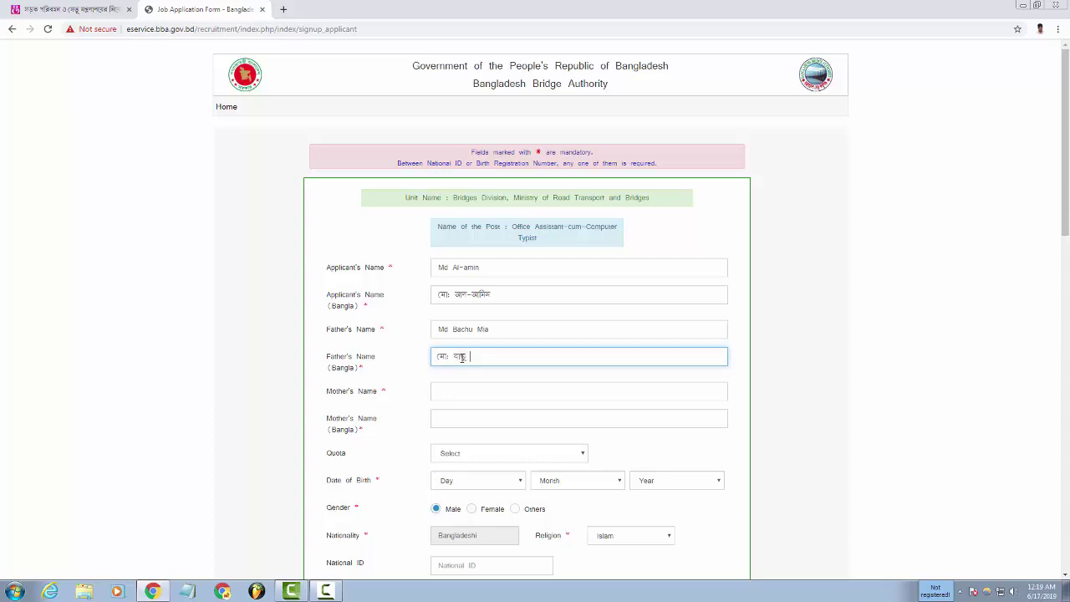
Enter the mother's name in English and in Bangla.
click(452, 389)
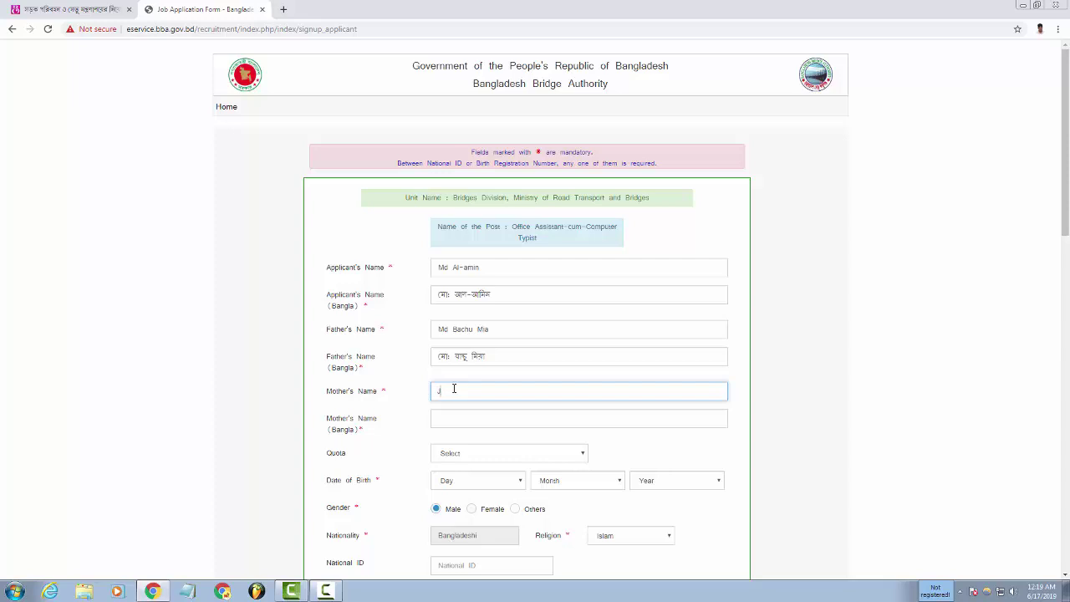
click(453, 416)
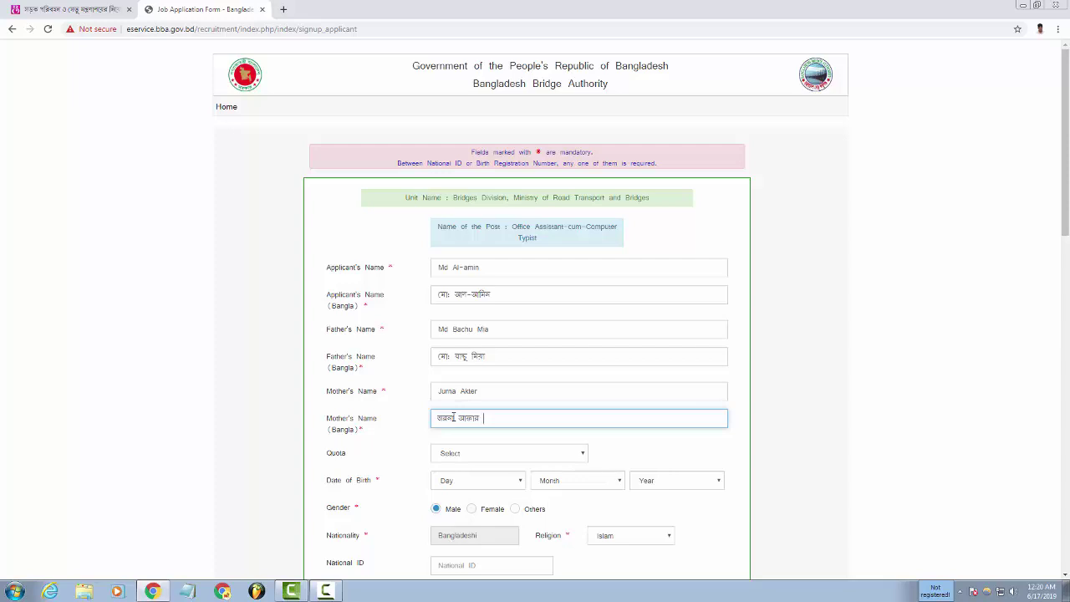
click(455, 455)
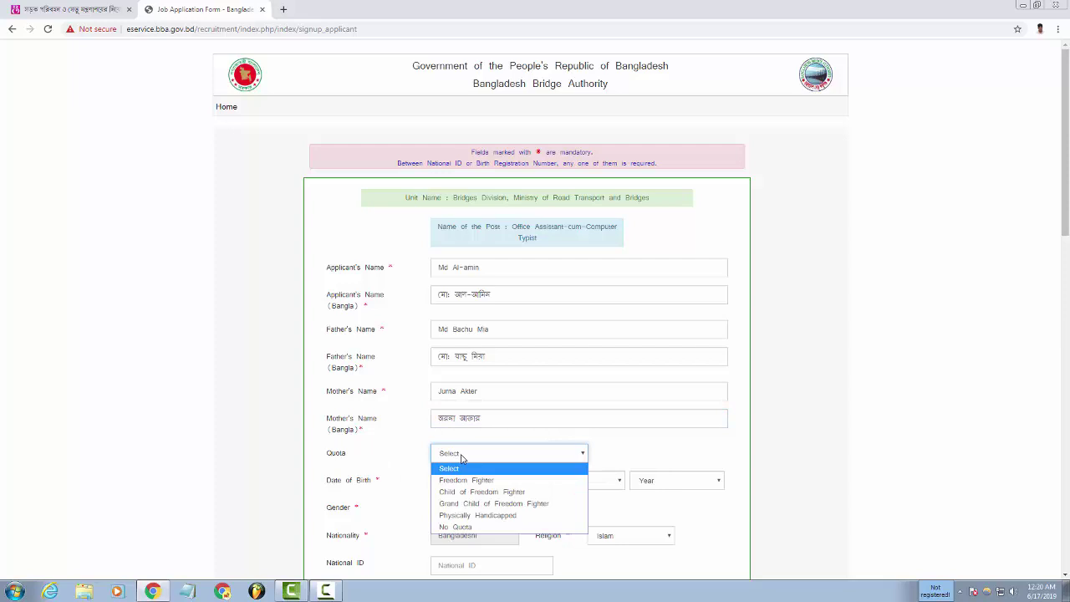
Set the quota to No Quota.
click(461, 457)
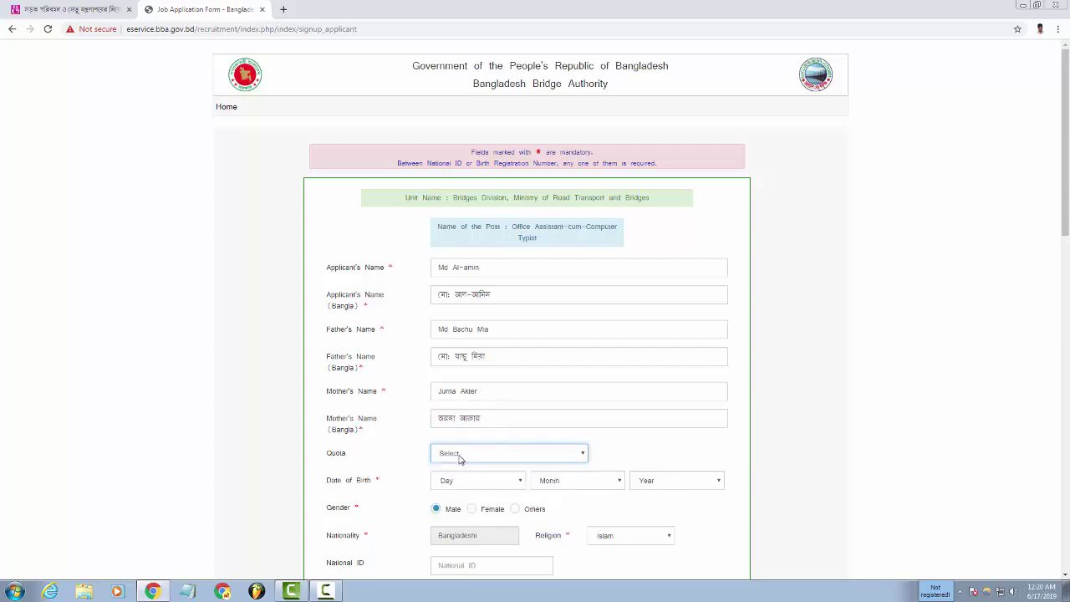
click(459, 457)
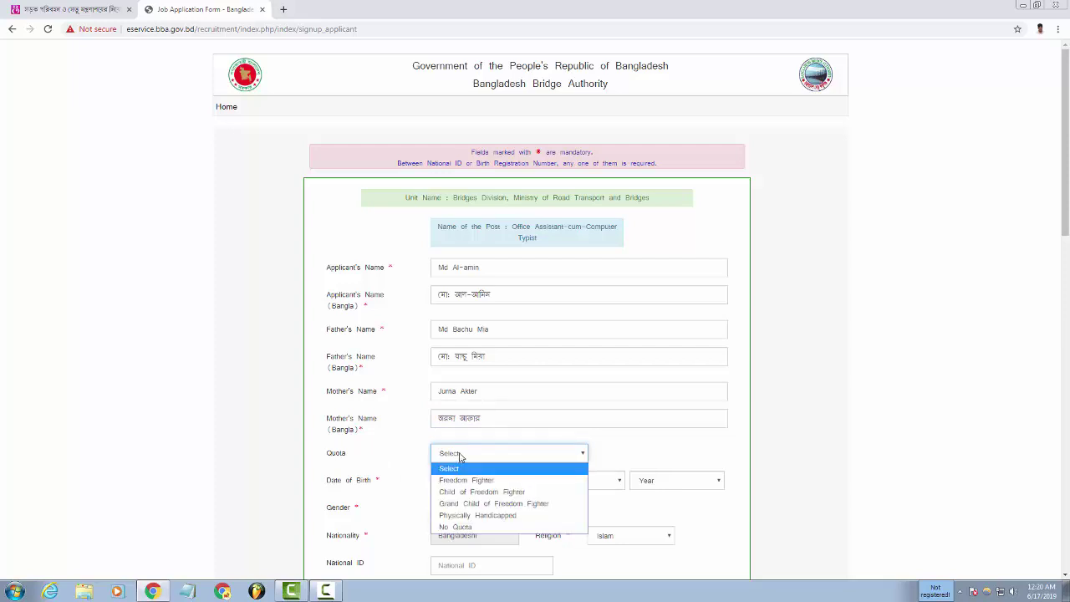
click(458, 527)
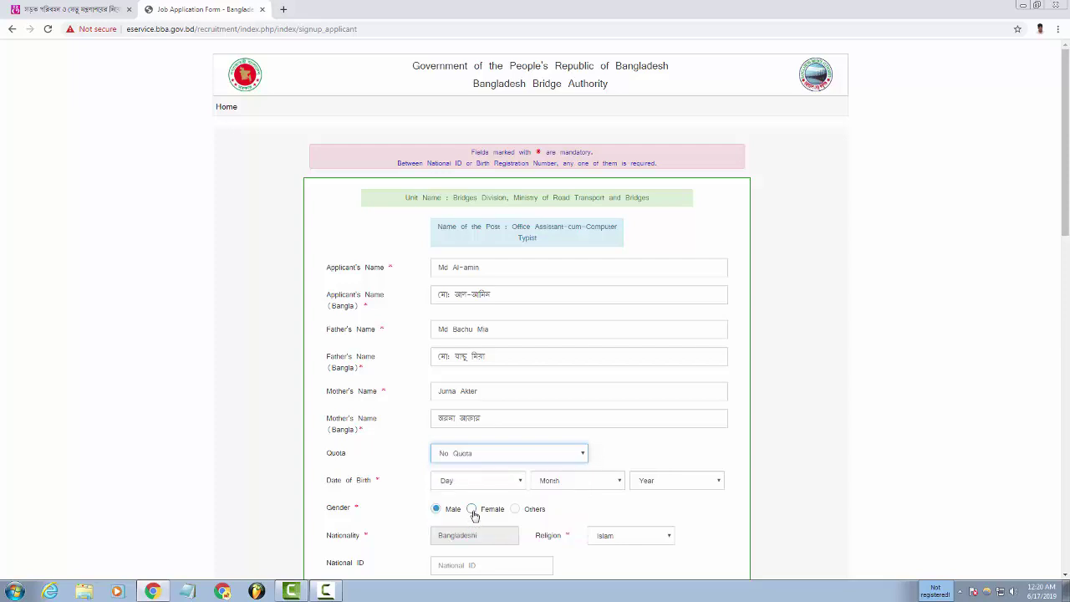
scroll(366, 489, down, 2)
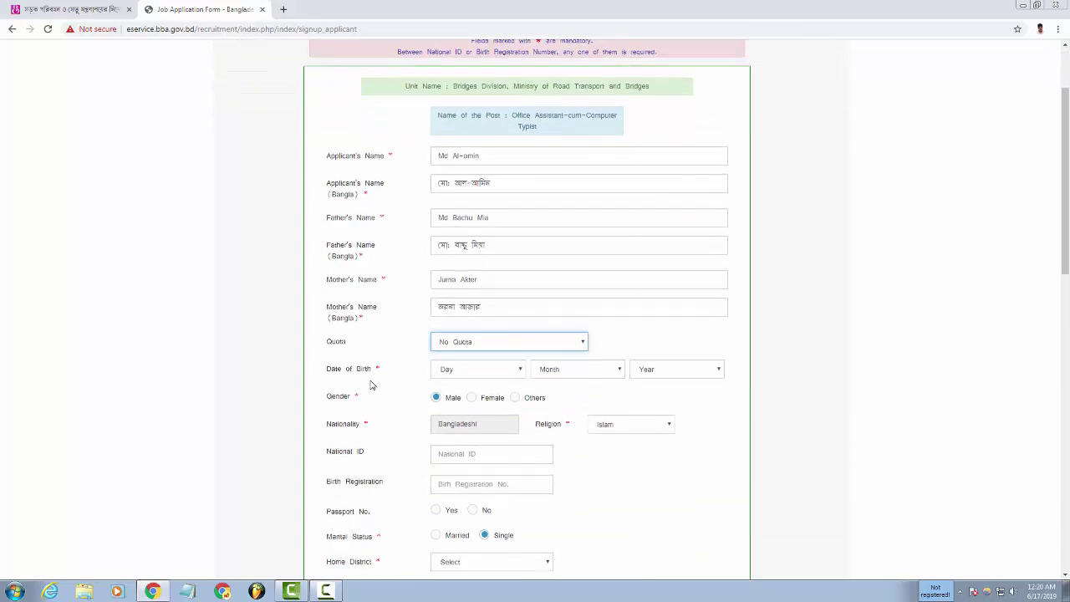
click(456, 371)
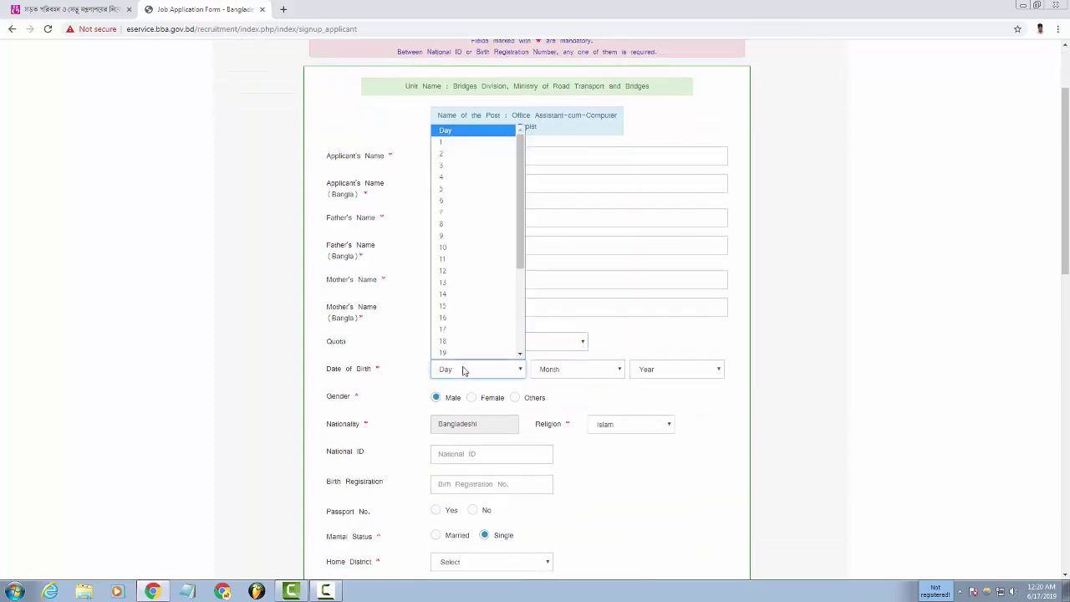
scroll(466, 334, down, 3)
scroll(466, 350, down, 1)
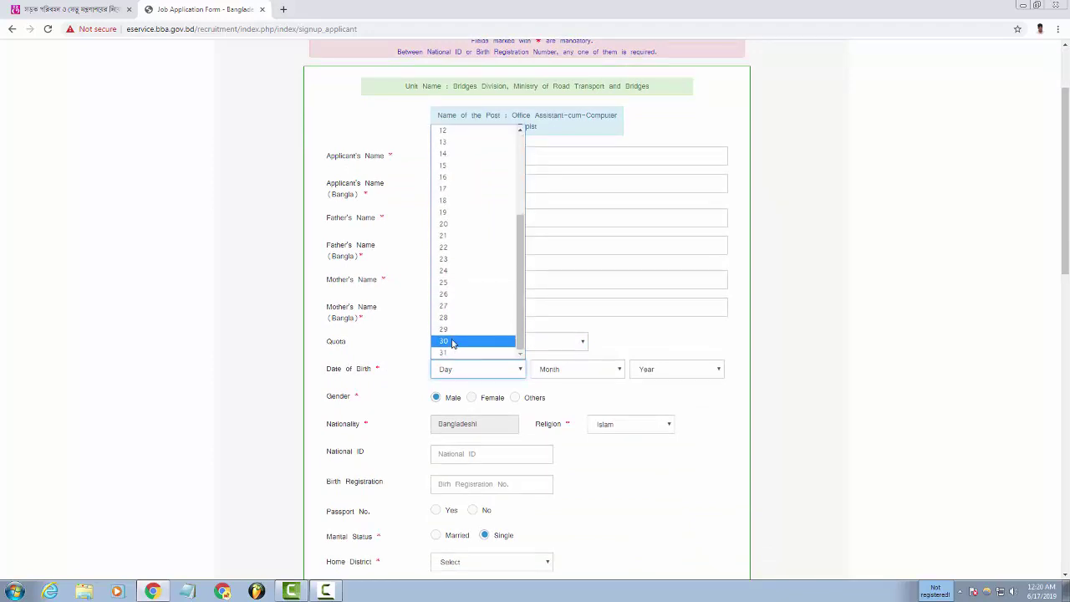
click(453, 296)
click(569, 374)
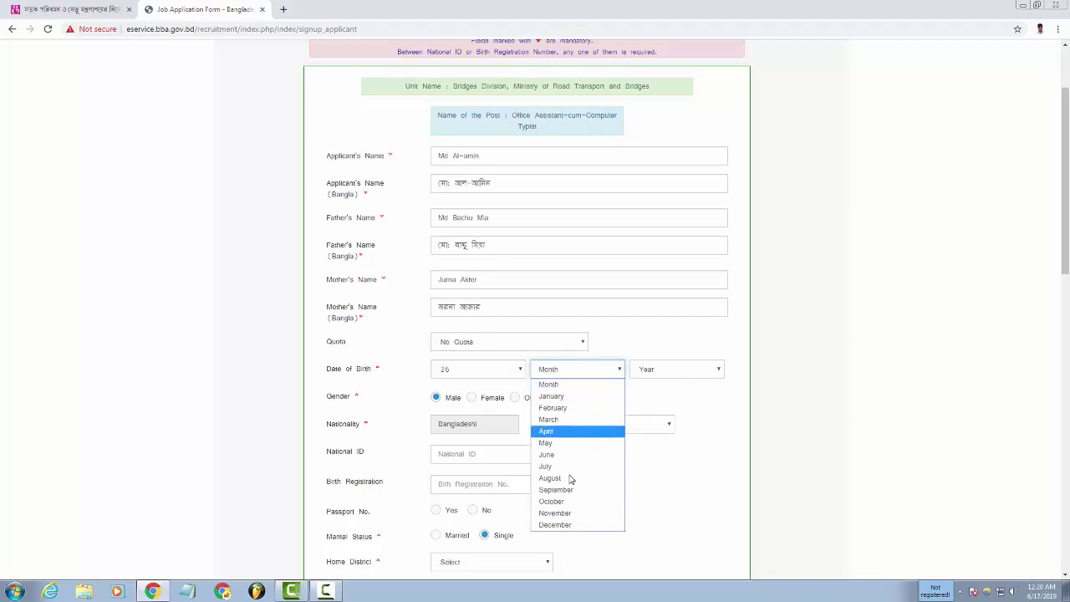
click(555, 524)
click(669, 371)
scroll(660, 334, down, 3)
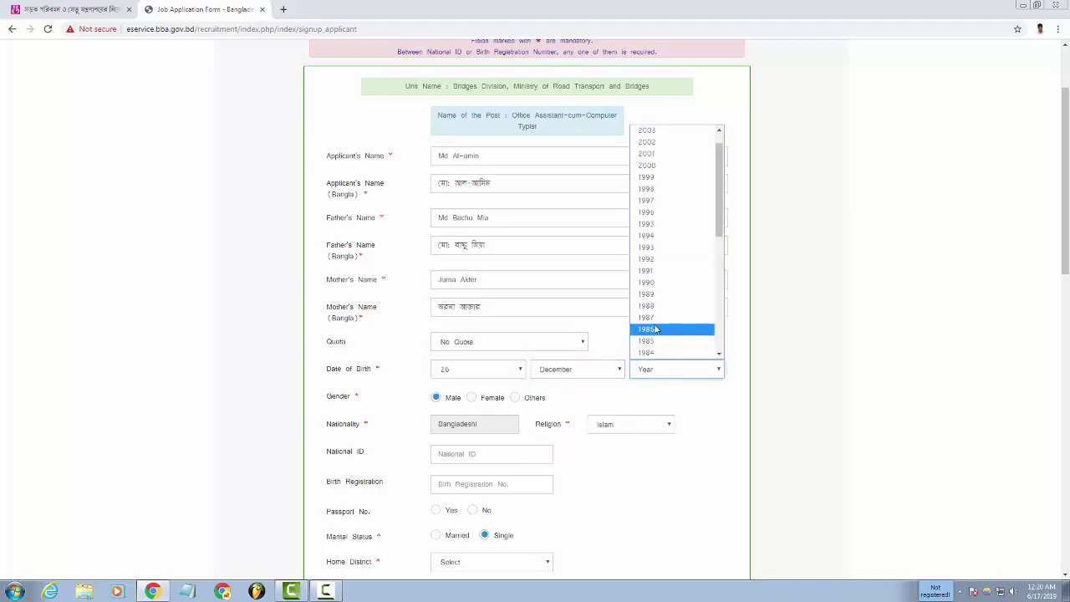
scroll(663, 341, up, 3)
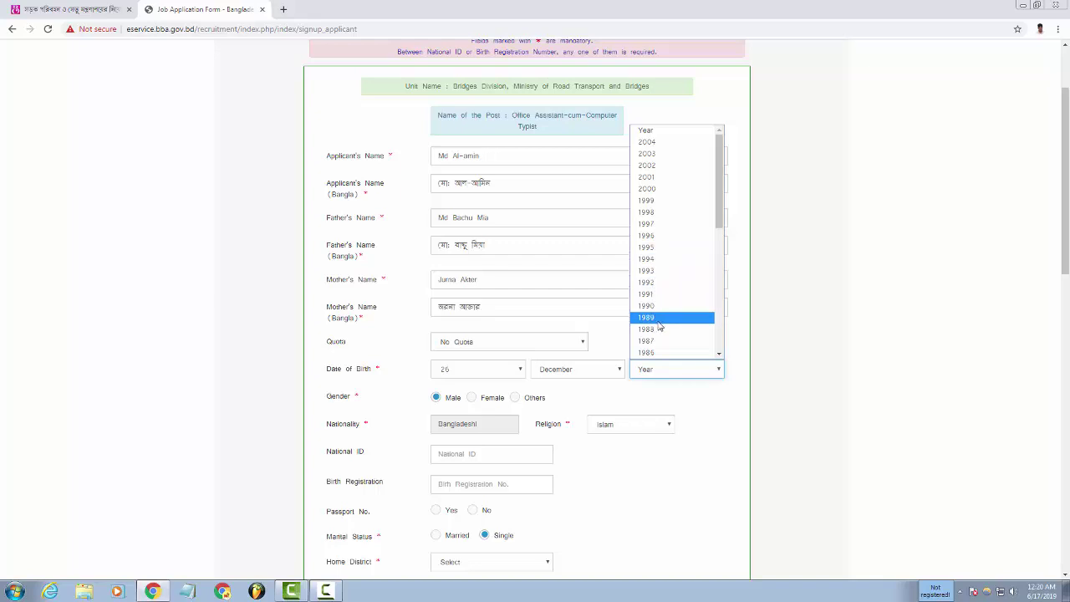
click(655, 224)
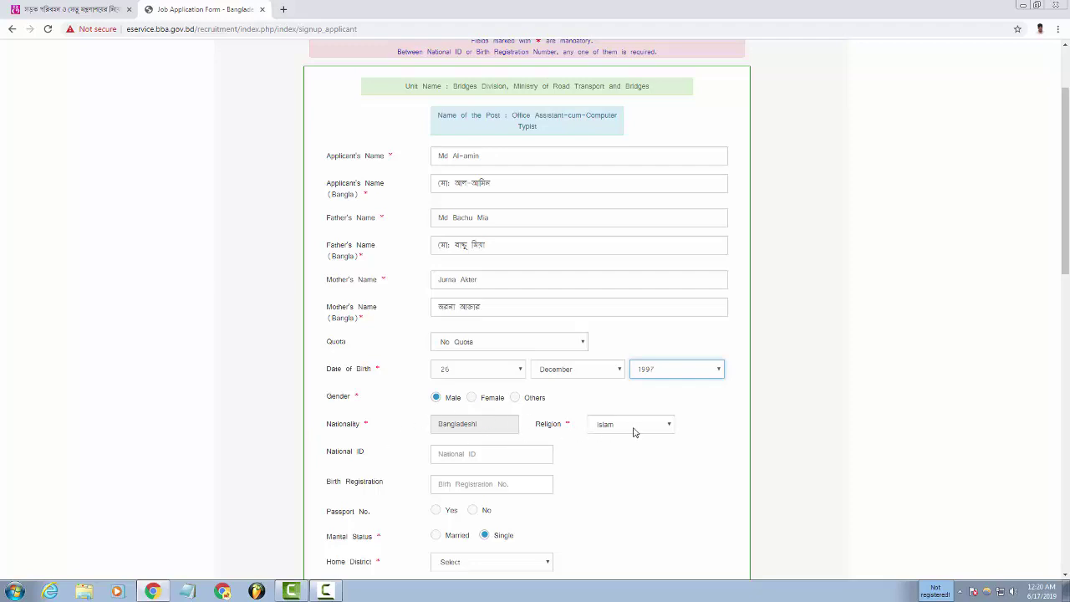
Keep Islam as the religion and mark No for having a passport.
scroll(454, 471, down, 1)
click(627, 316)
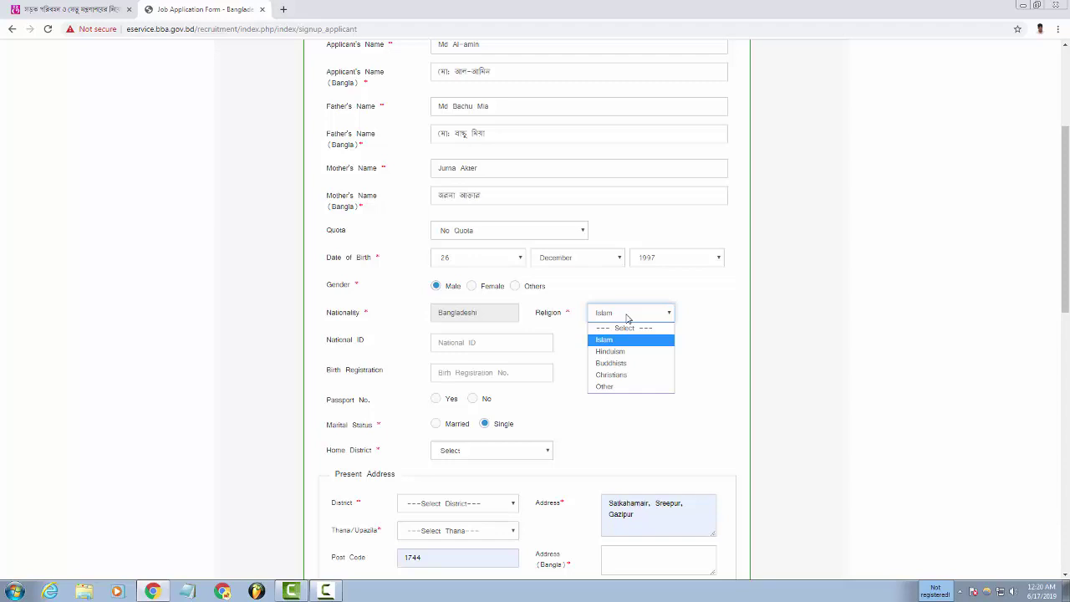
click(627, 316)
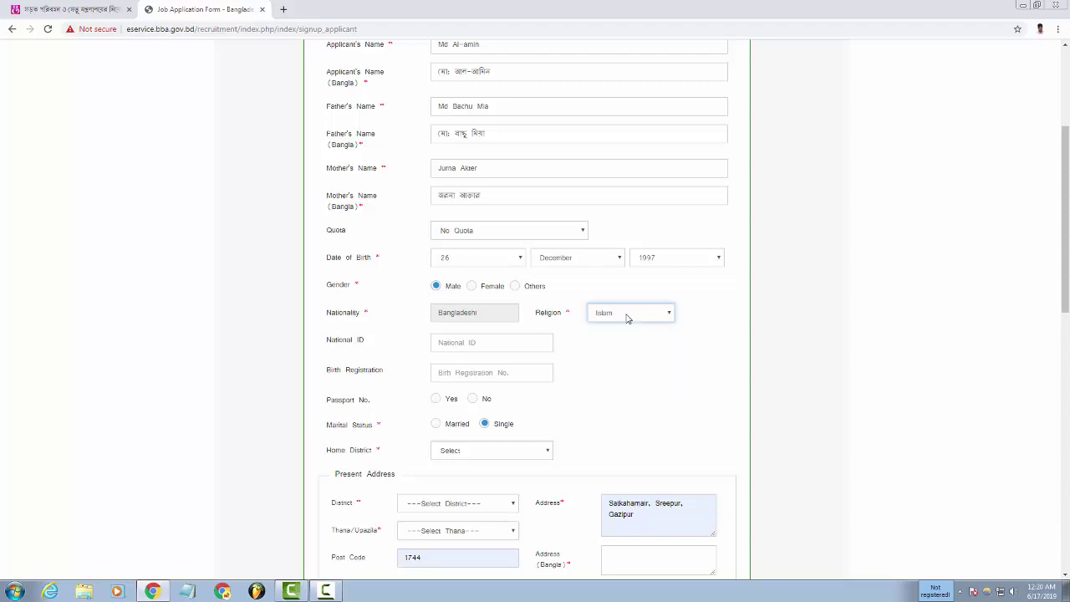
click(448, 344)
click(449, 345)
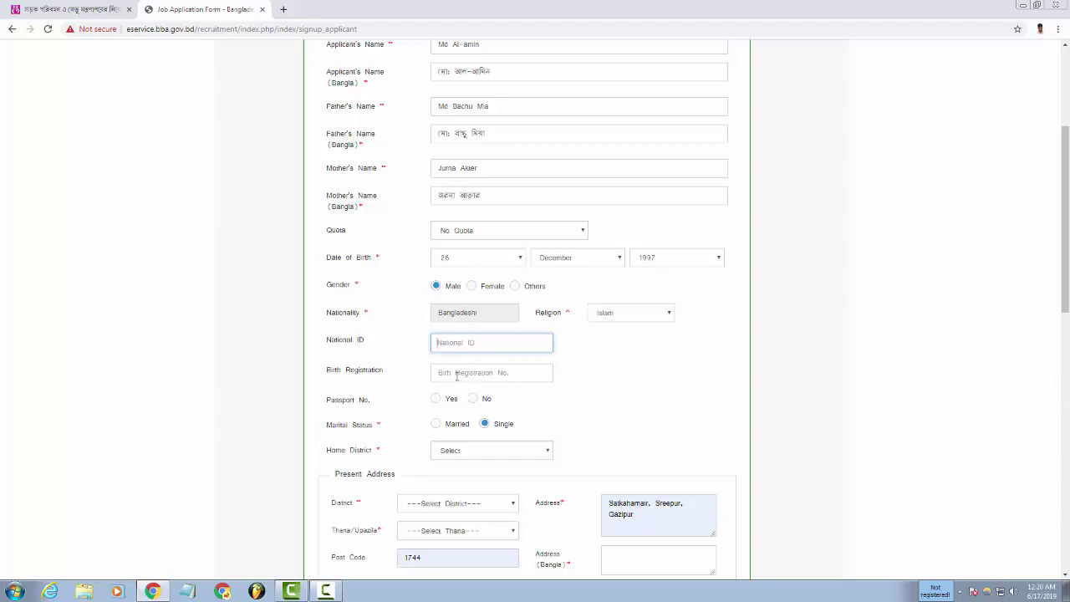
click(480, 377)
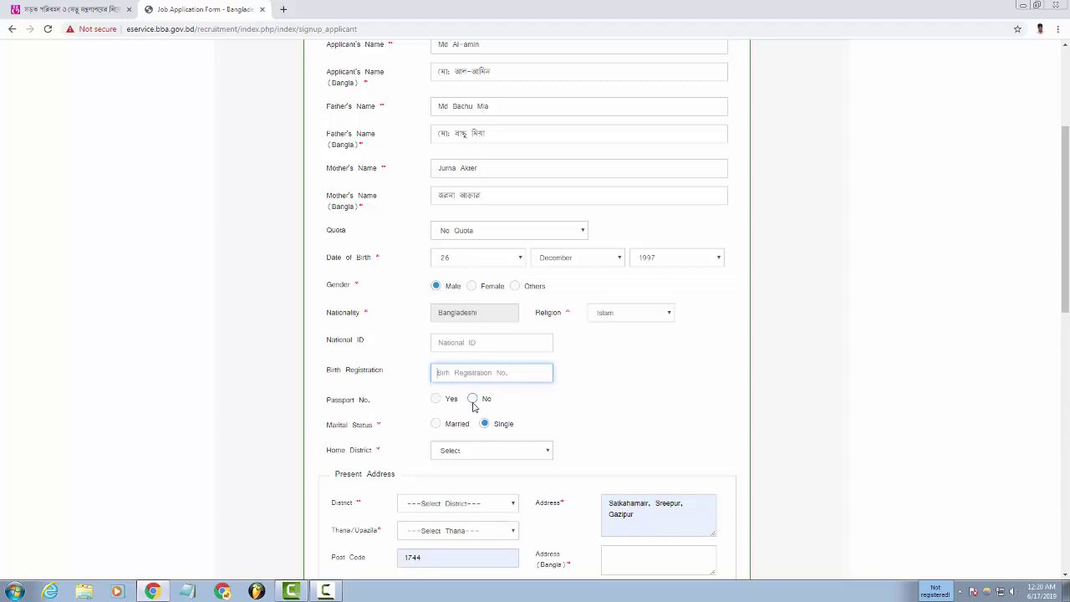
click(473, 401)
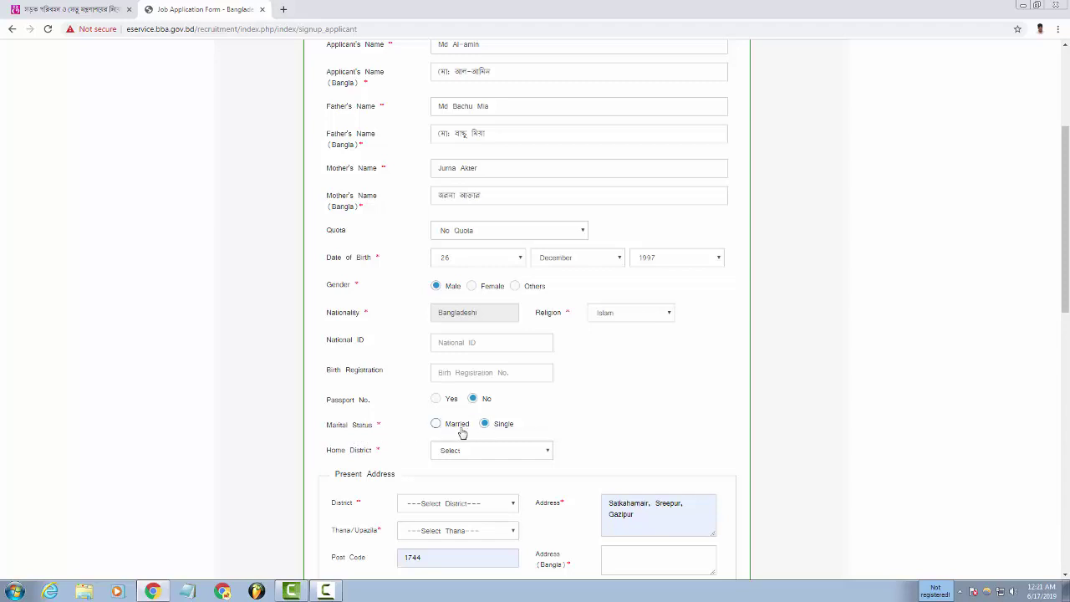
Choose Gazipur as the Home District.
scroll(459, 436, down, 1)
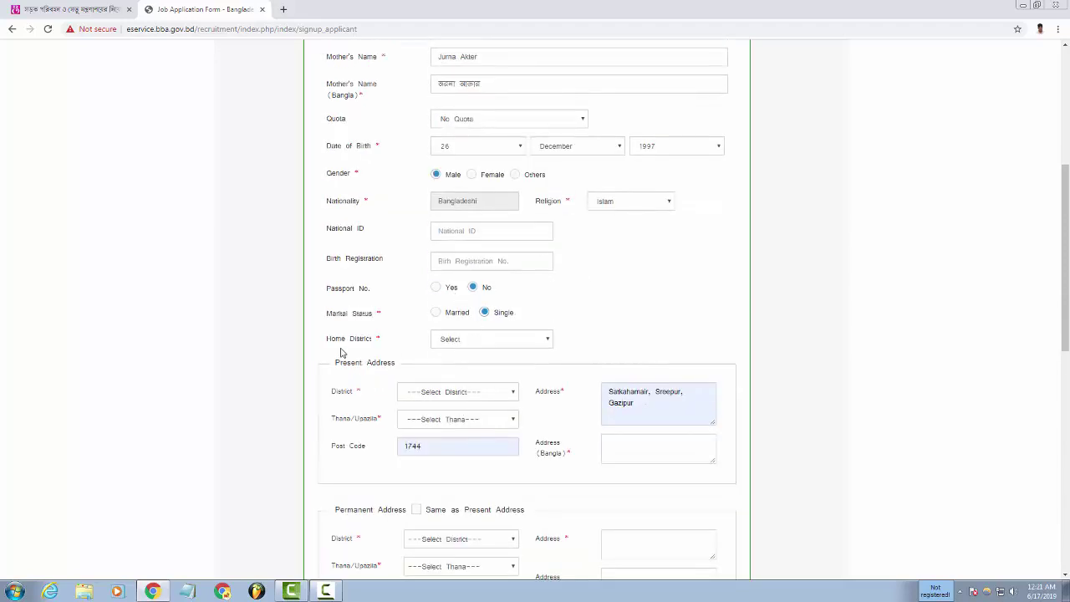
click(453, 341)
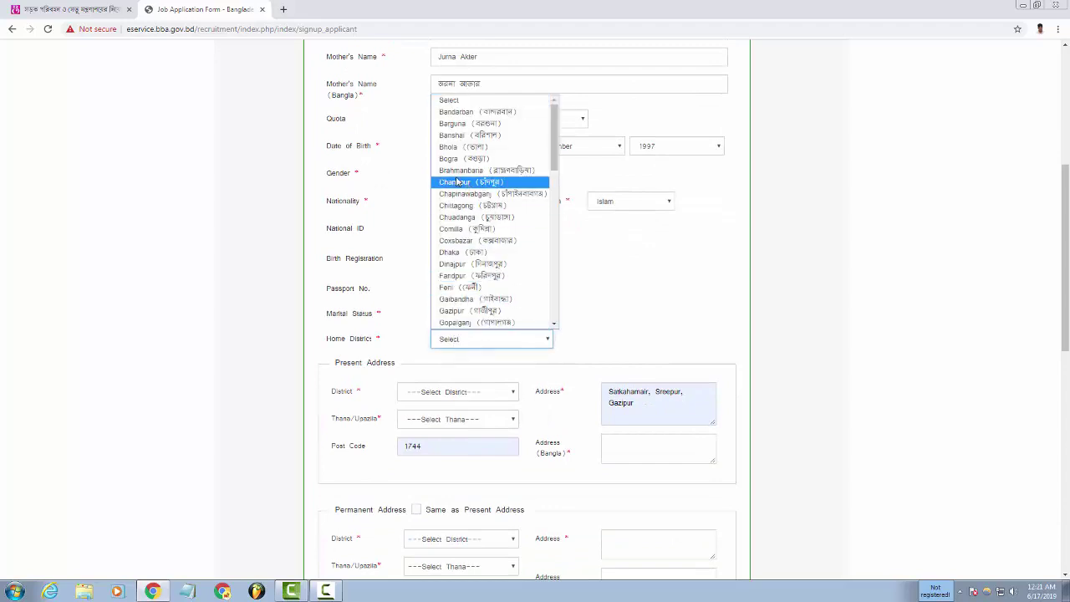
scroll(496, 292, down, 3)
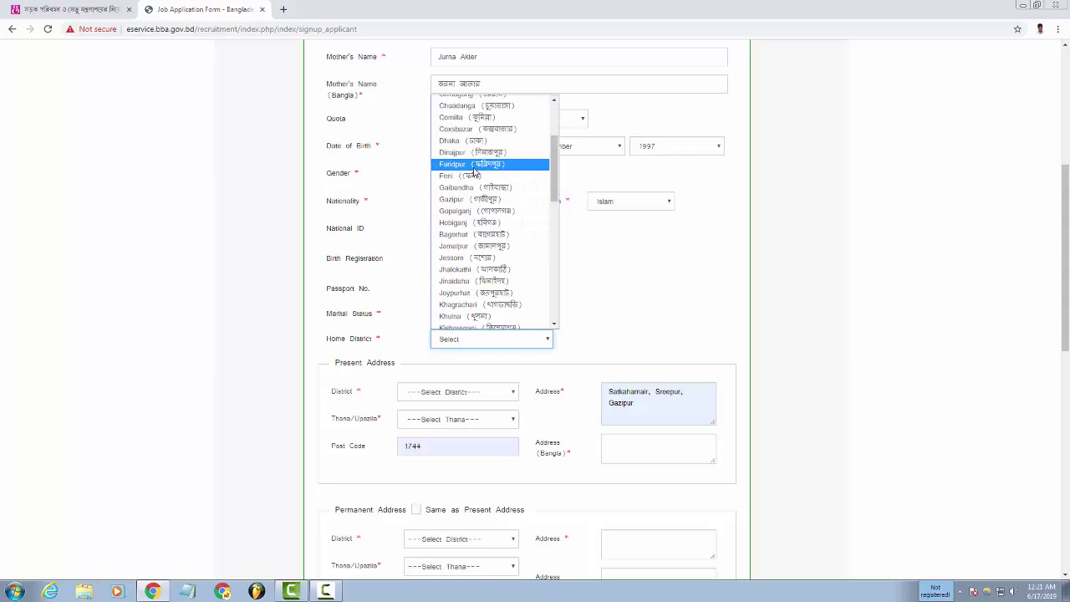
click(473, 199)
Set the present address to Gazipur, Sreepur and autofill its Bangla address.
scroll(487, 417, down, 1)
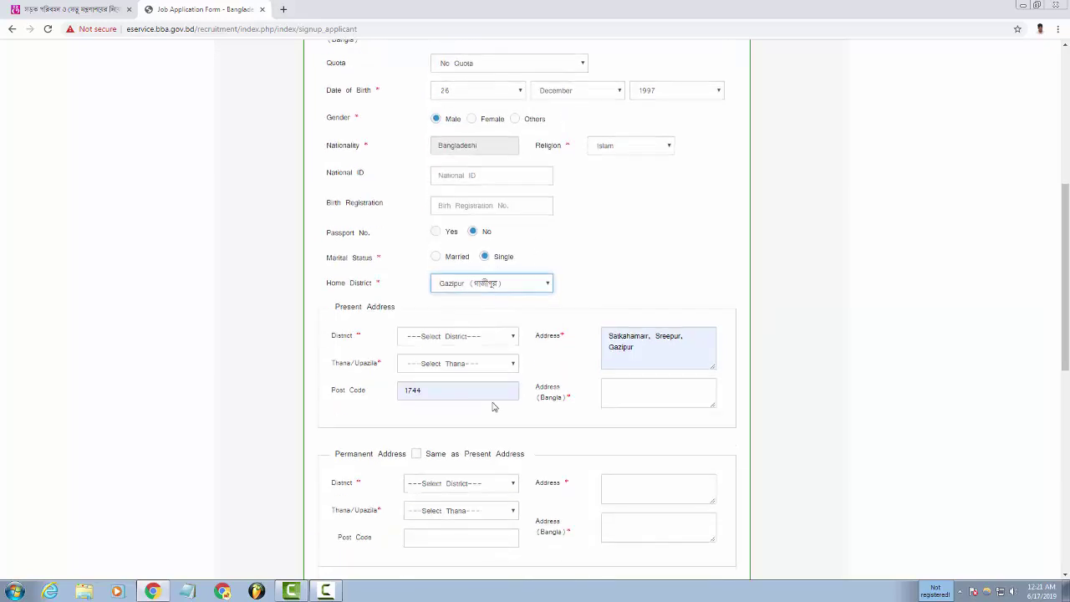
click(441, 339)
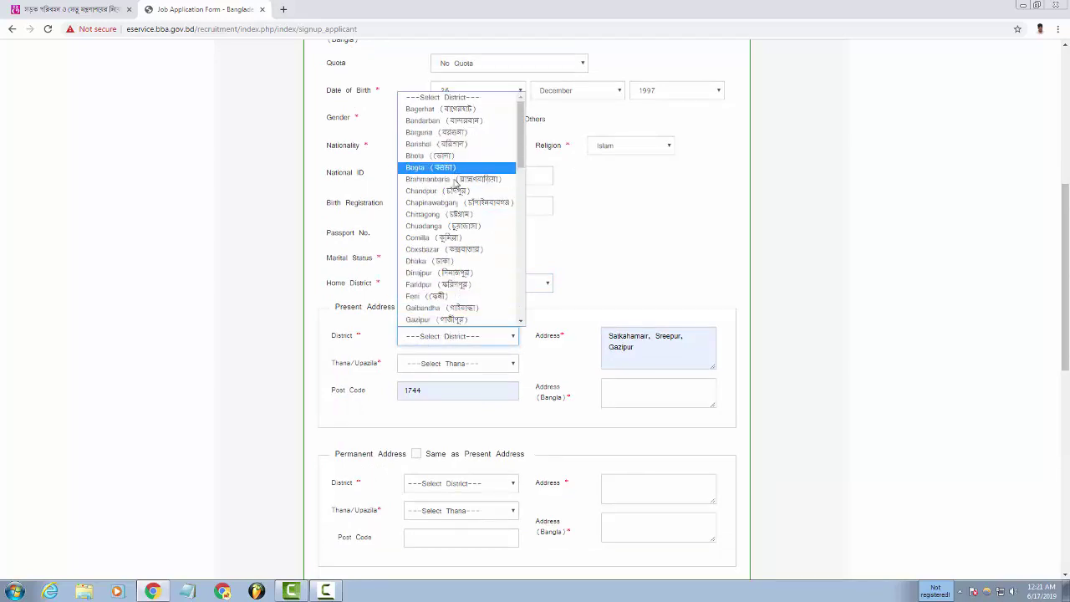
scroll(452, 167, down, 3)
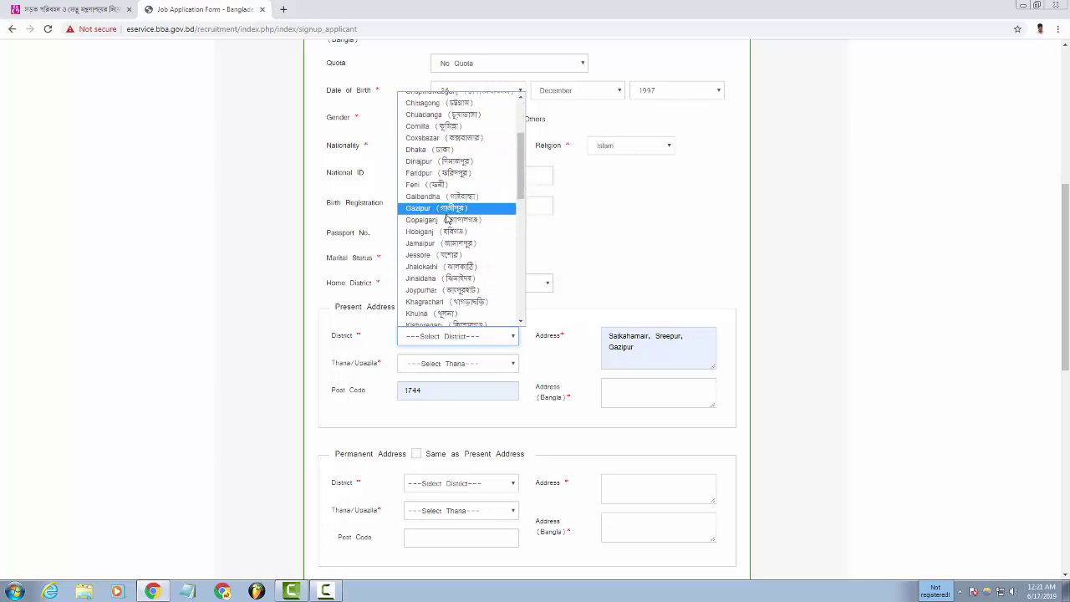
click(449, 209)
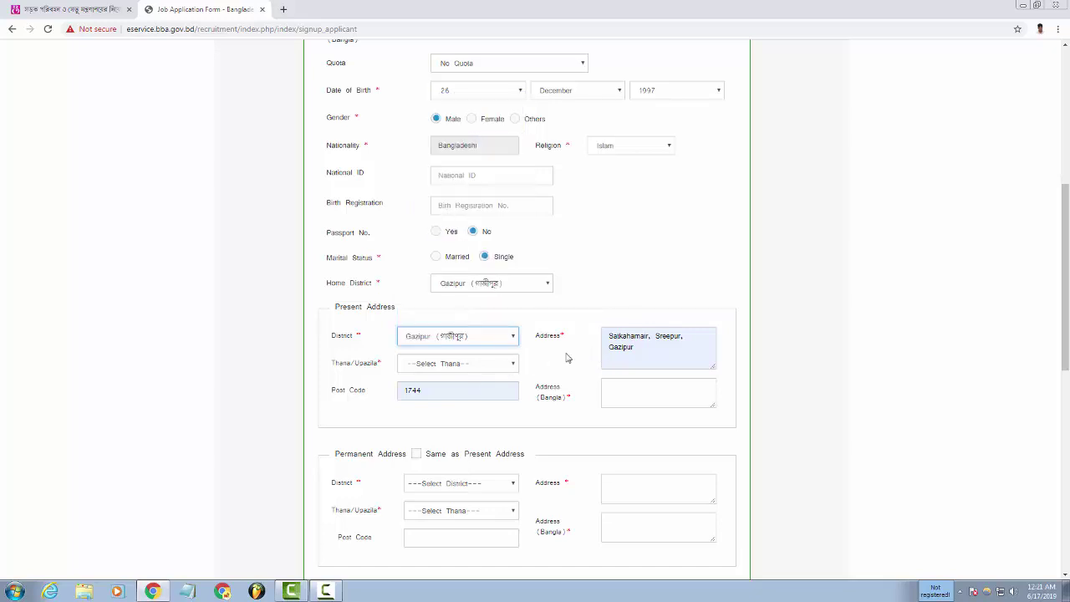
click(452, 366)
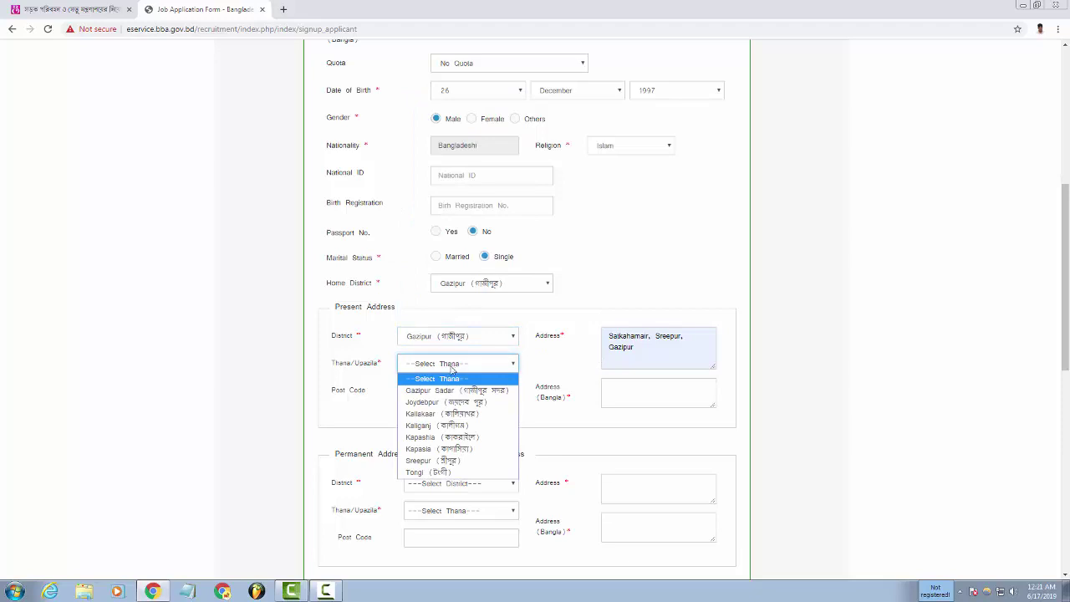
click(456, 461)
scroll(530, 387, down, 1)
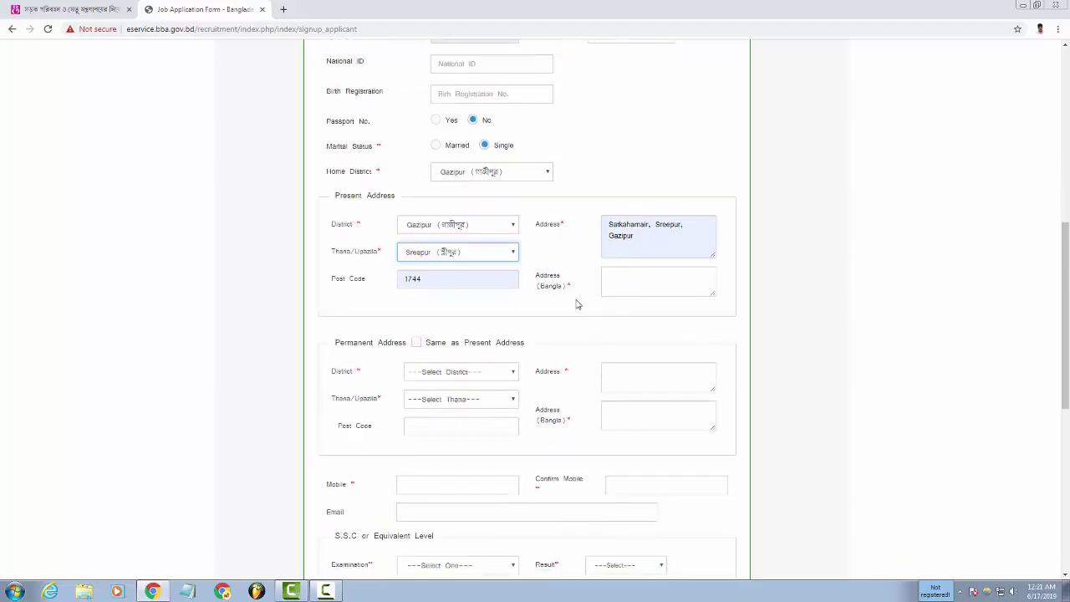
click(637, 283)
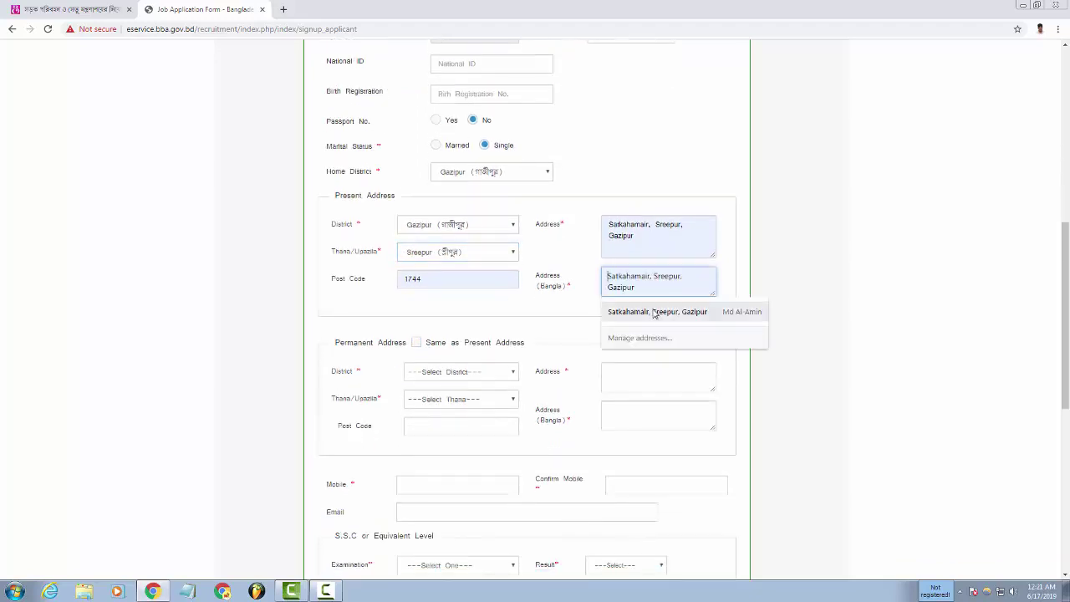
click(649, 310)
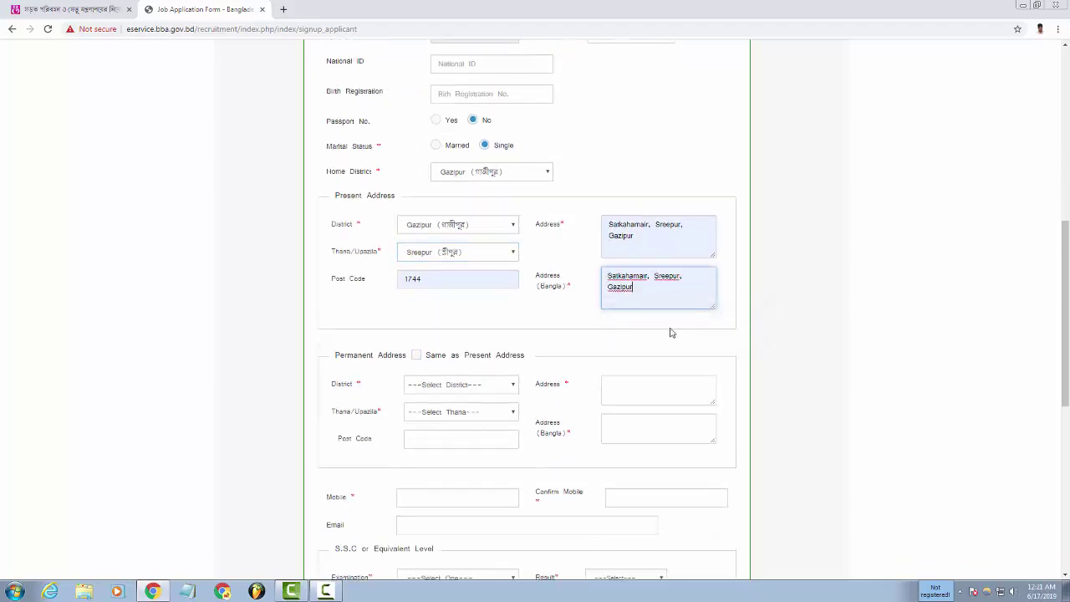
Set the permanent address district to Gazipur and thana to Sreepur.
click(465, 387)
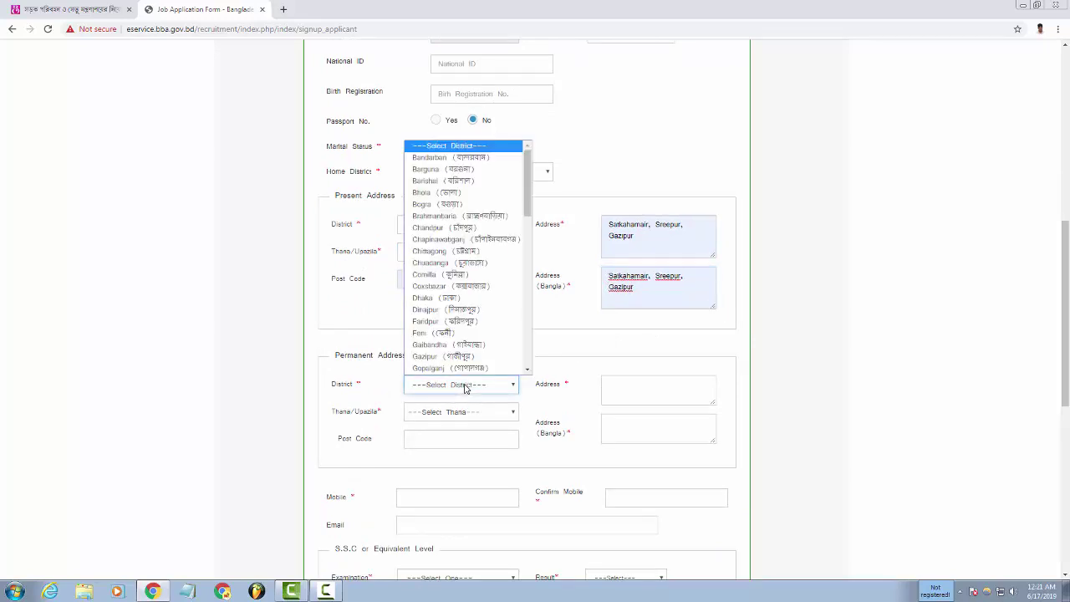
scroll(468, 372, down, 2)
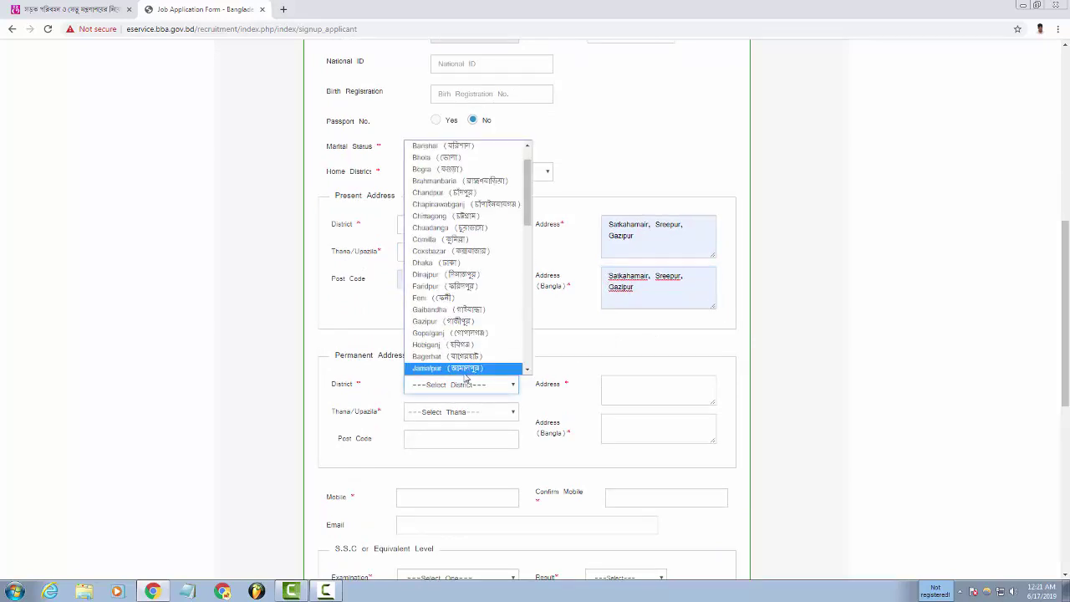
scroll(465, 359, down, 3)
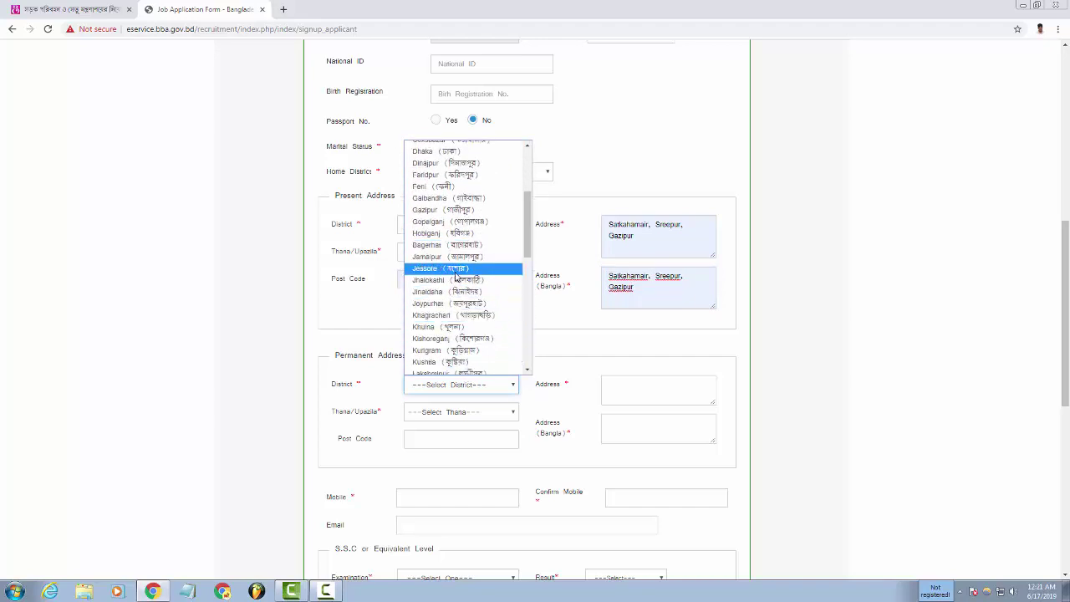
scroll(452, 293, down, 2)
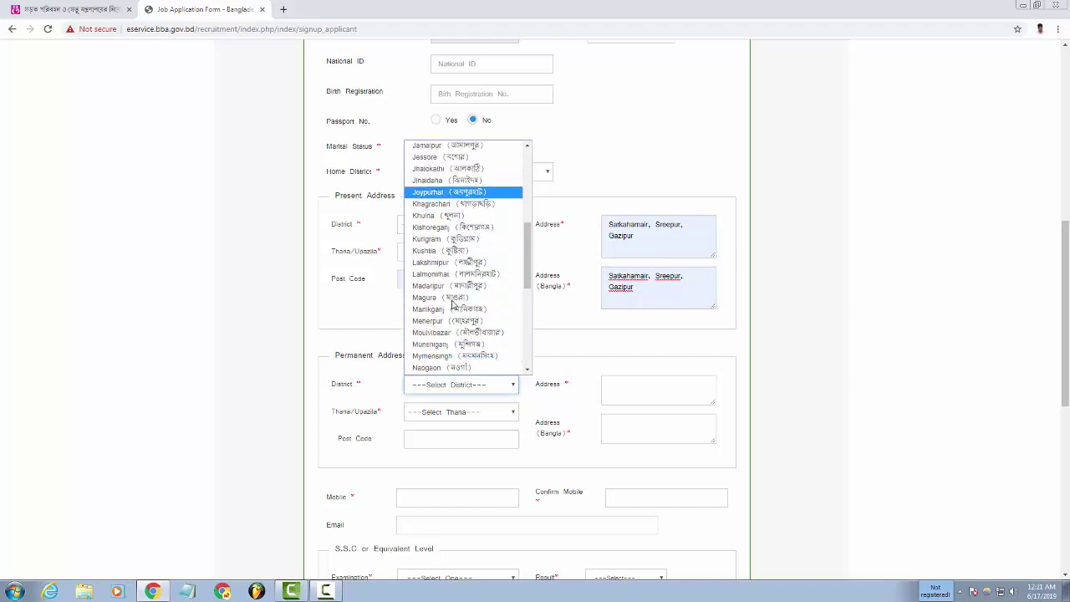
scroll(456, 326, down, 4)
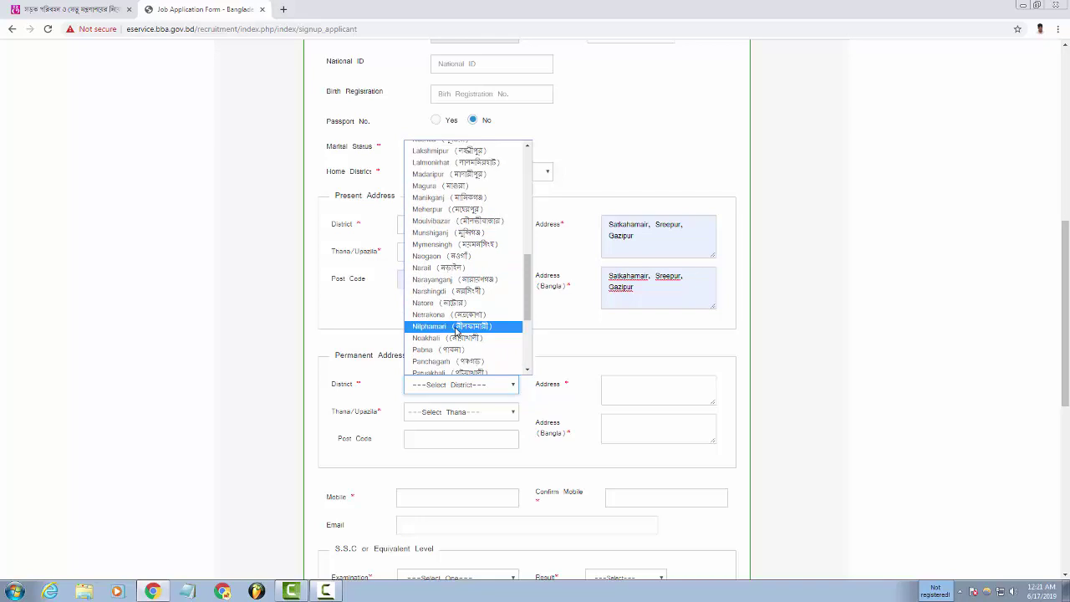
scroll(456, 330, down, 2)
scroll(468, 331, up, 12)
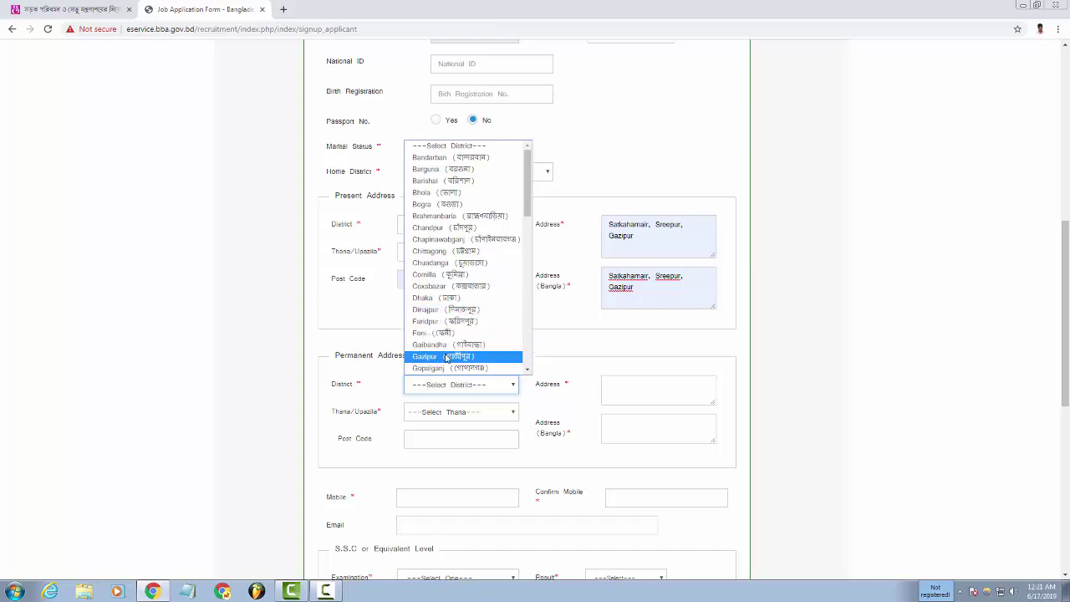
click(445, 358)
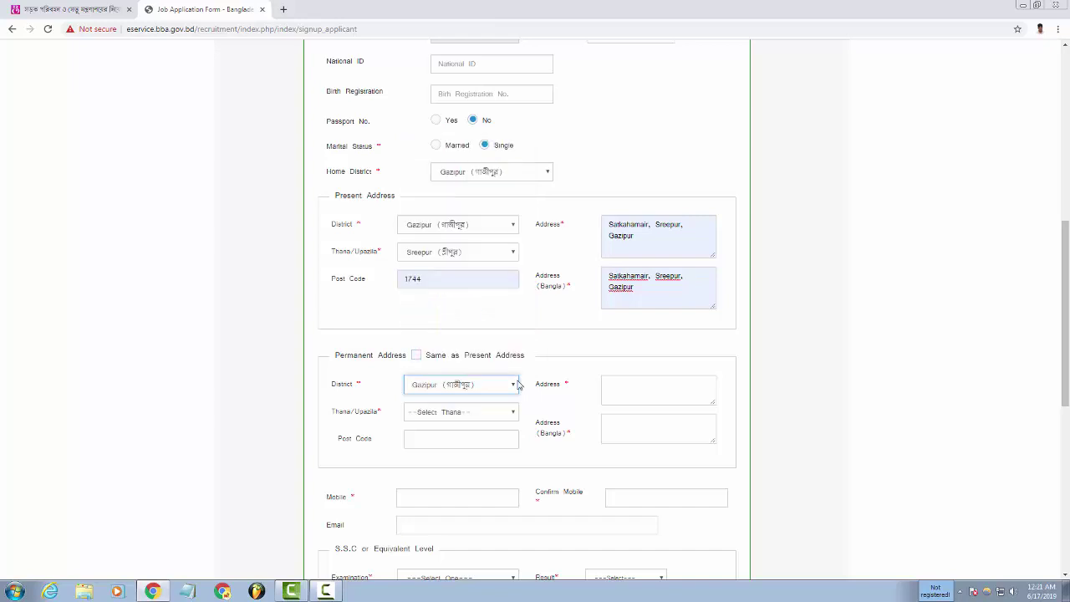
click(475, 414)
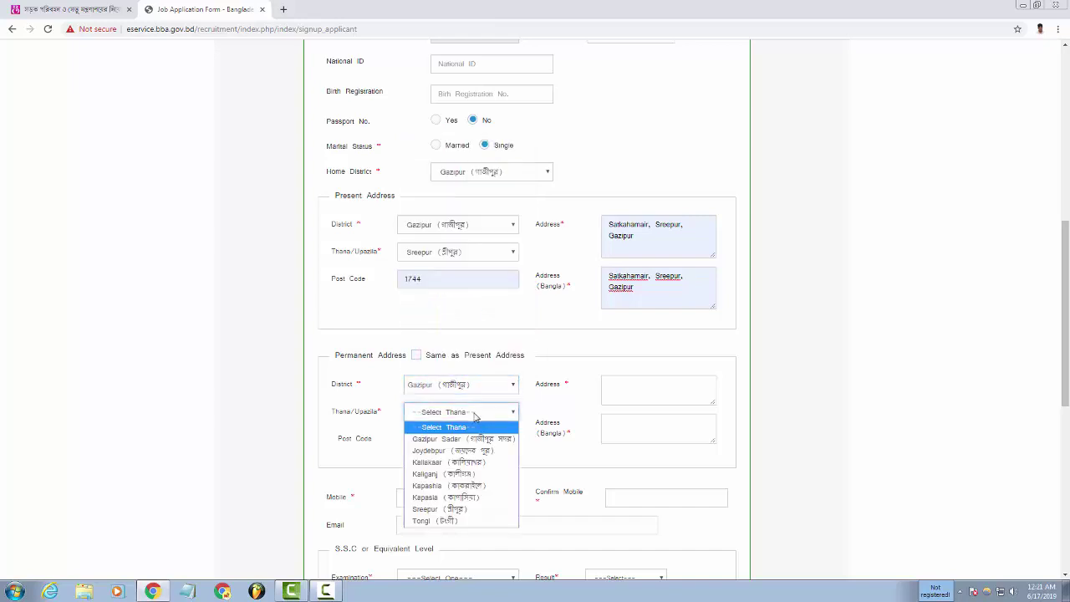
click(452, 510)
Autofill permanent post code 1744 with both address fields, then begin the mobile number.
click(449, 439)
click(446, 464)
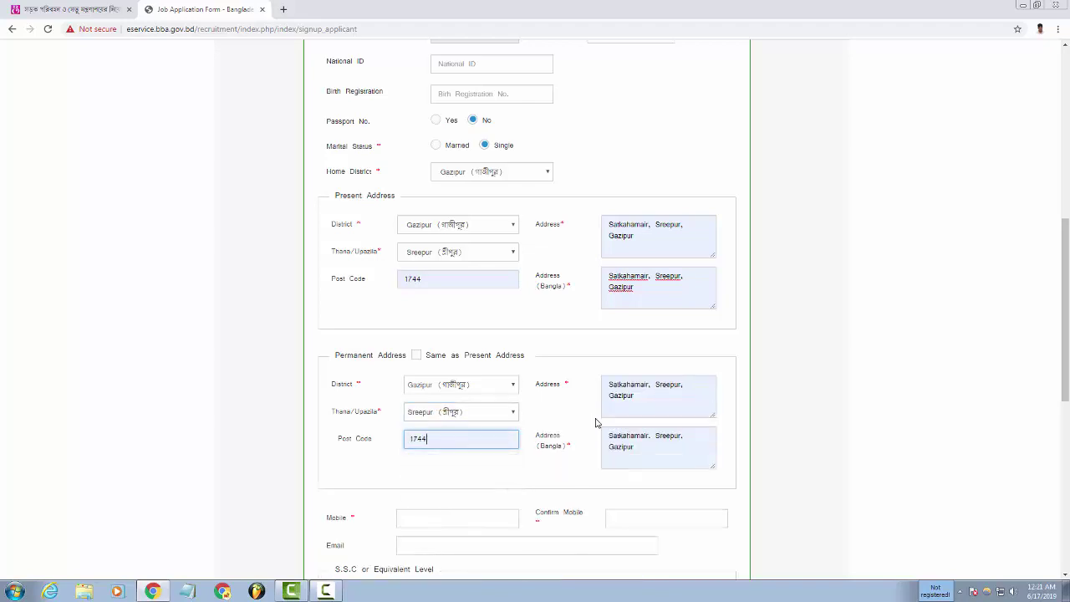
scroll(671, 418, down, 2)
click(468, 346)
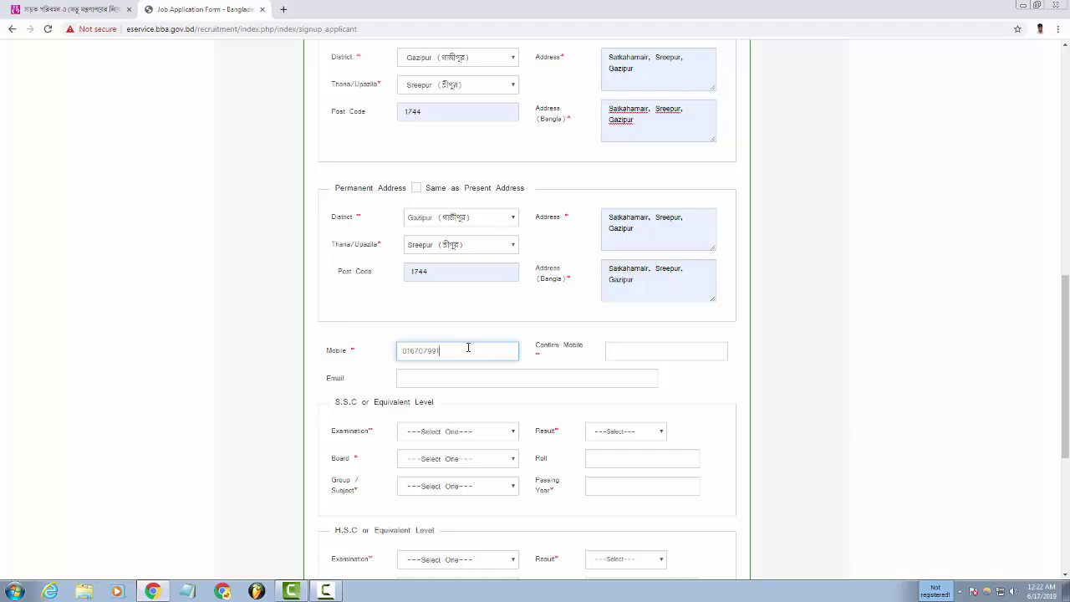
Copy the entered mobile number into the Confirm Mobile field.
drag(469, 352, 356, 355)
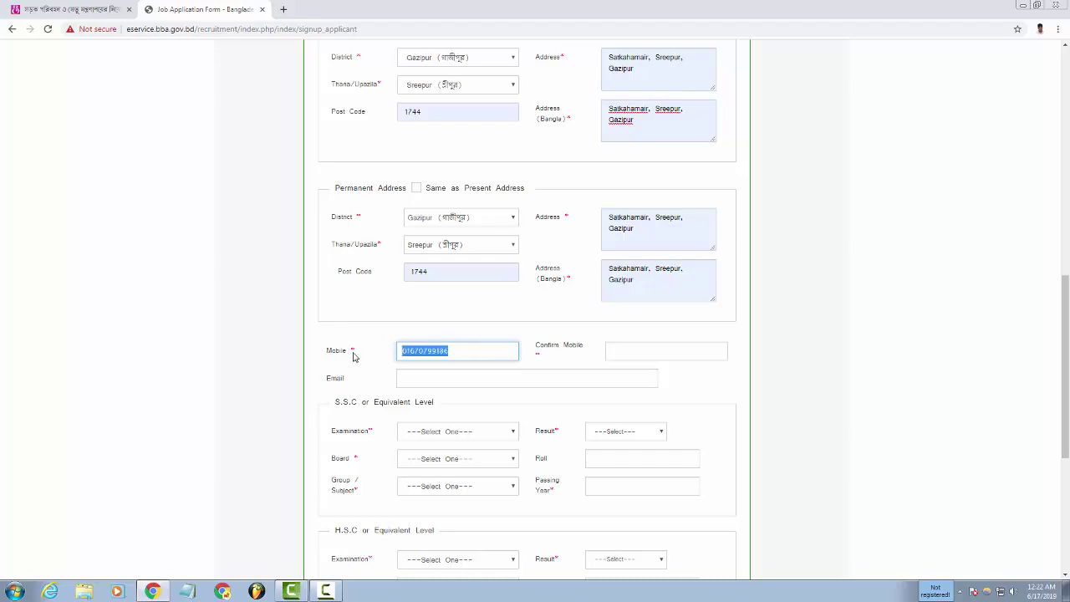
right_click(419, 355)
click(462, 375)
click(663, 353)
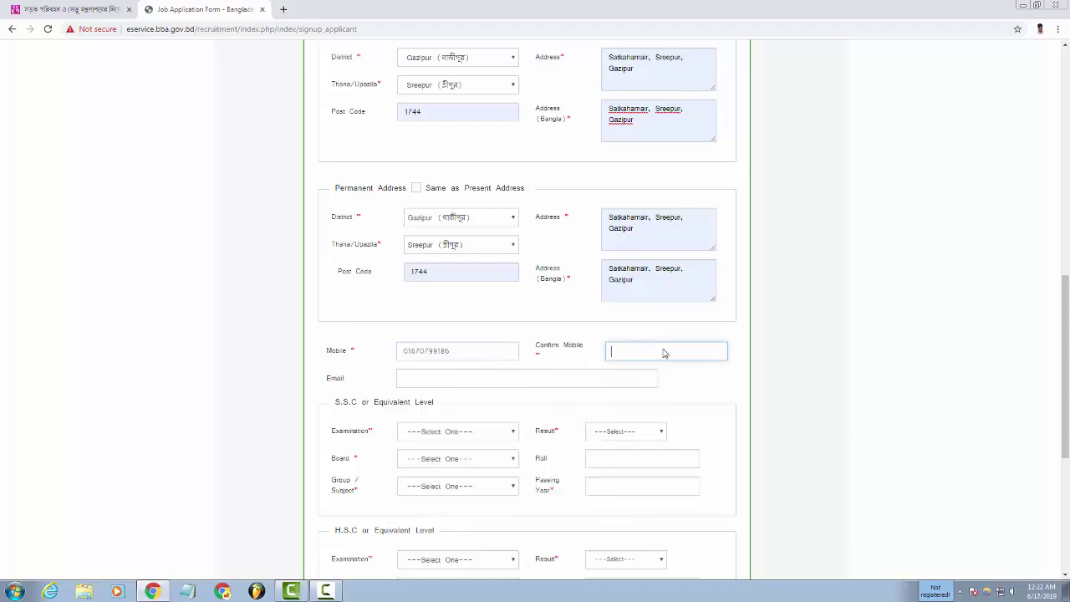
right_click(660, 353)
click(681, 412)
Type the applicant's e-mail address into the Email field.
click(443, 382)
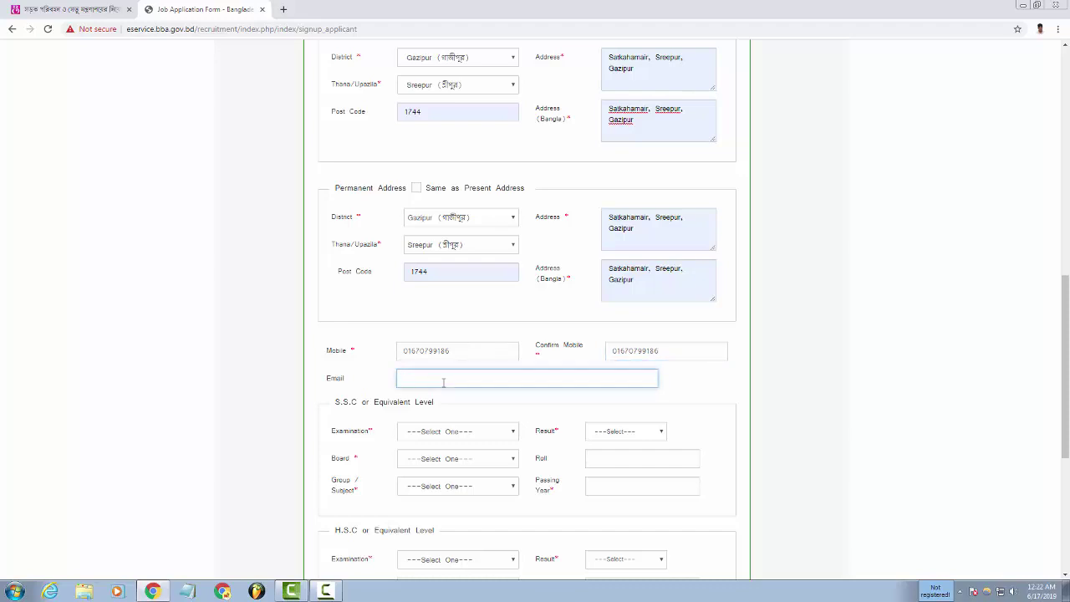
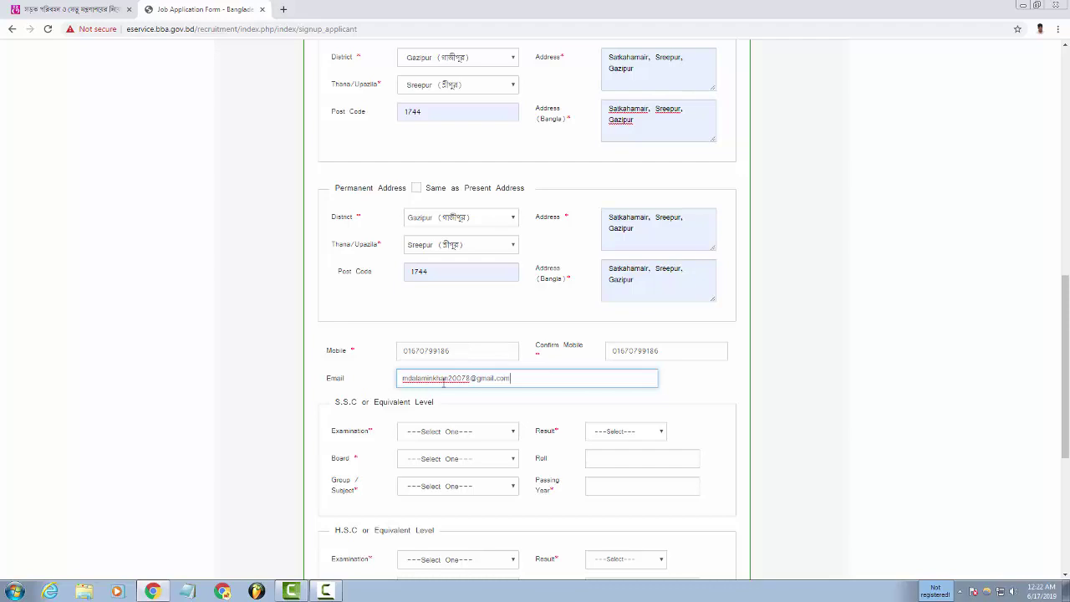
drag(541, 383, 385, 394)
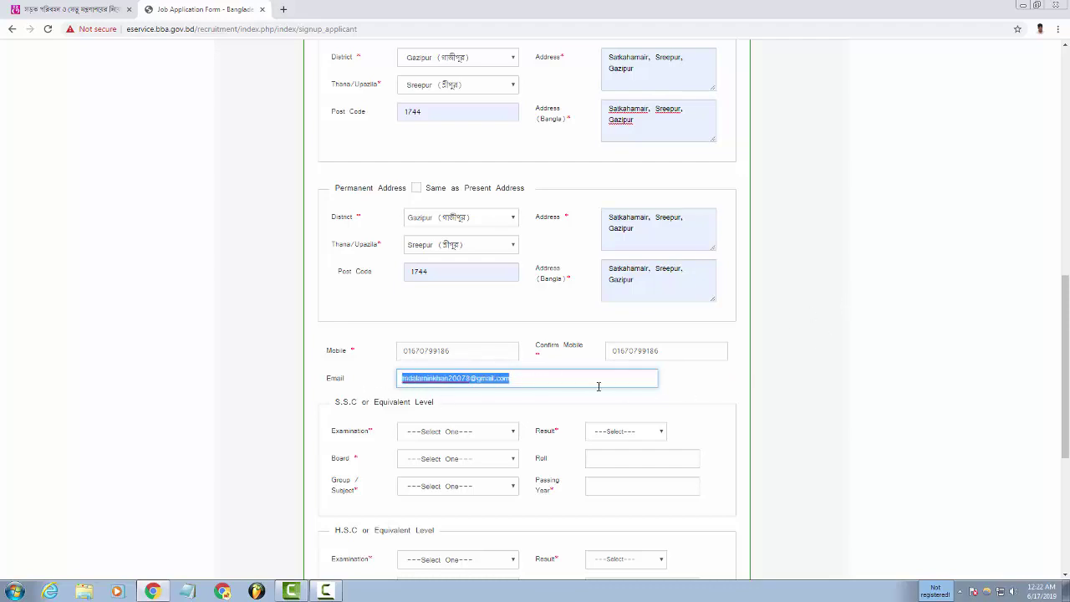
click(542, 383)
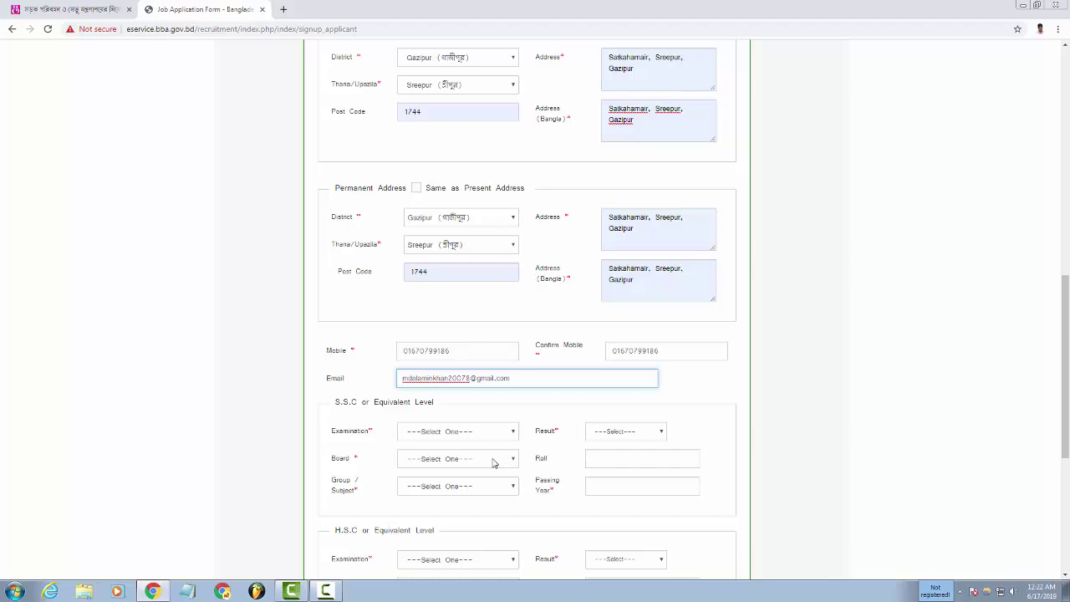
Choose S.S.C as examination, correct the result from 2nd to 1st Class, and pick Dhaka board.
click(472, 437)
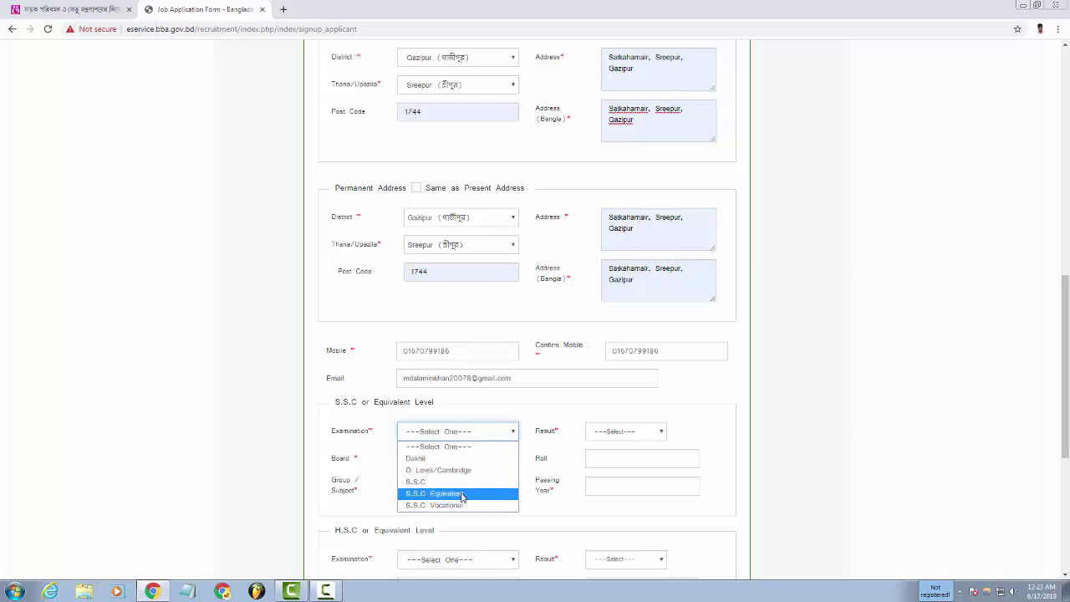
click(434, 482)
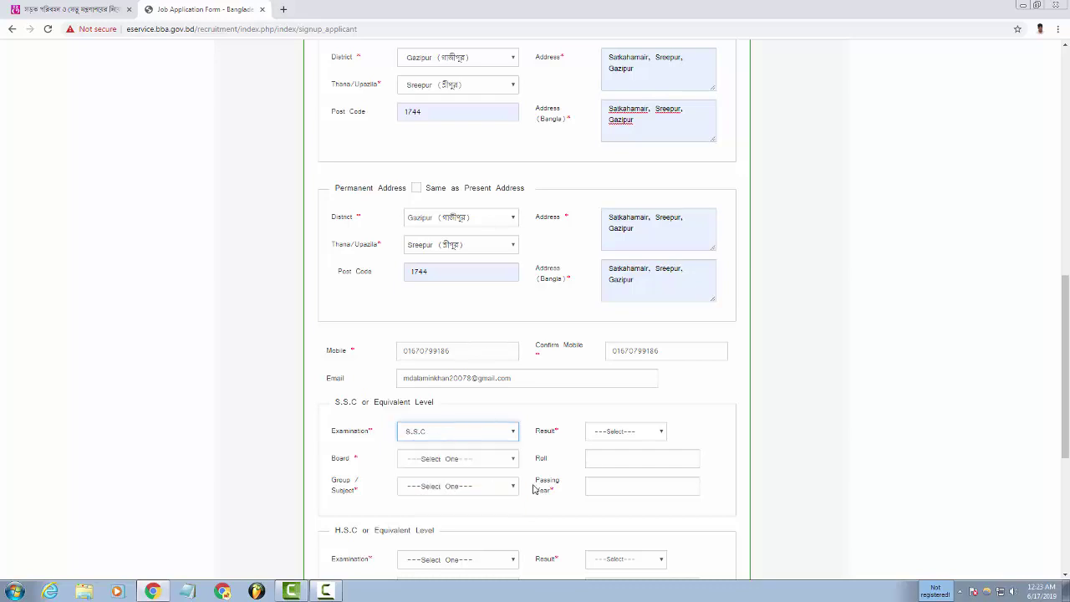
click(615, 433)
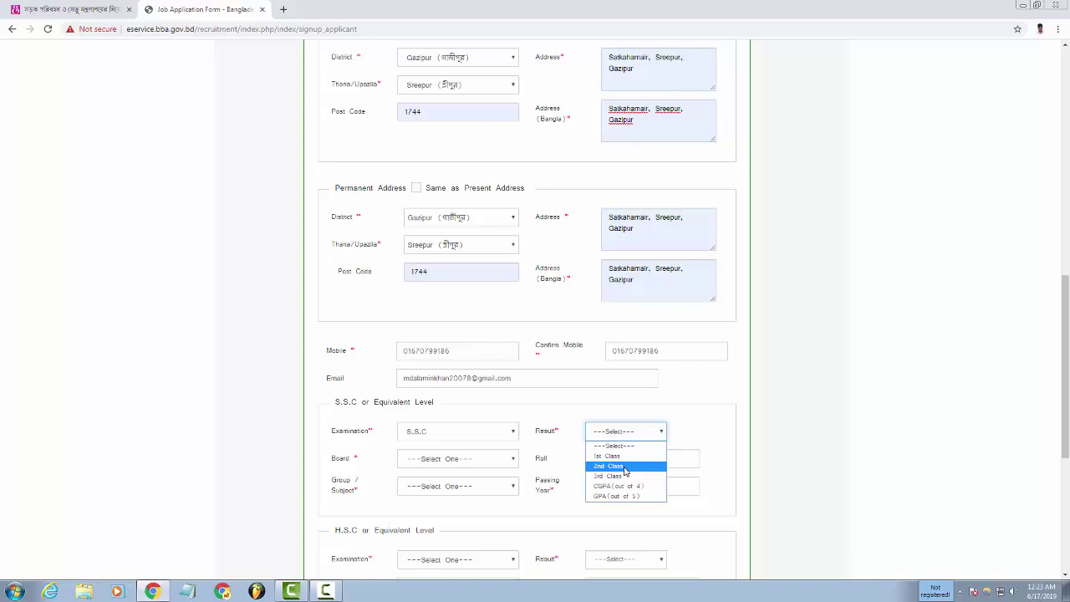
click(623, 470)
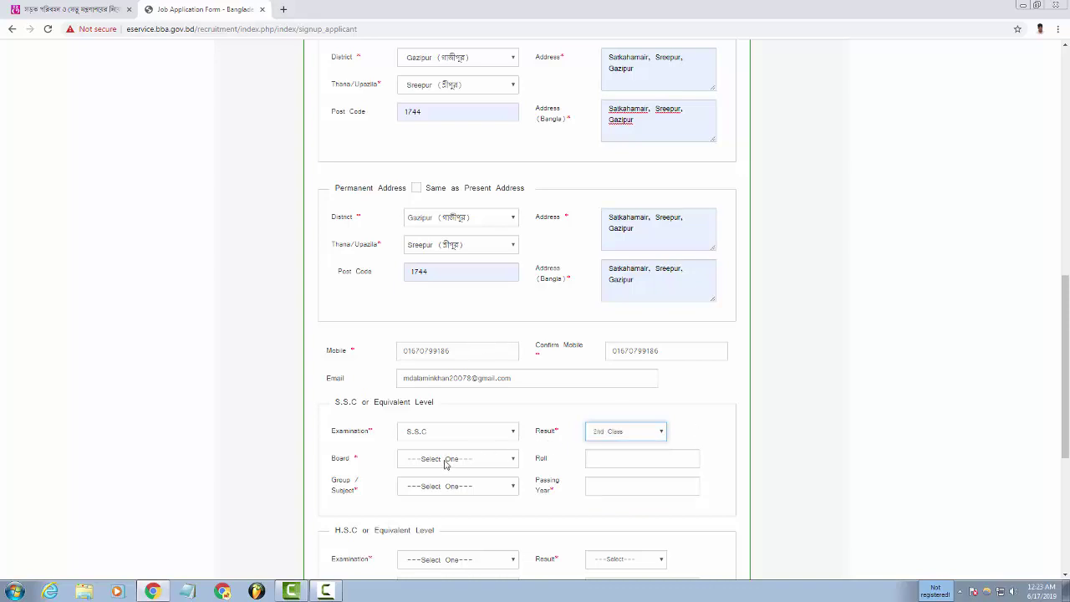
click(615, 437)
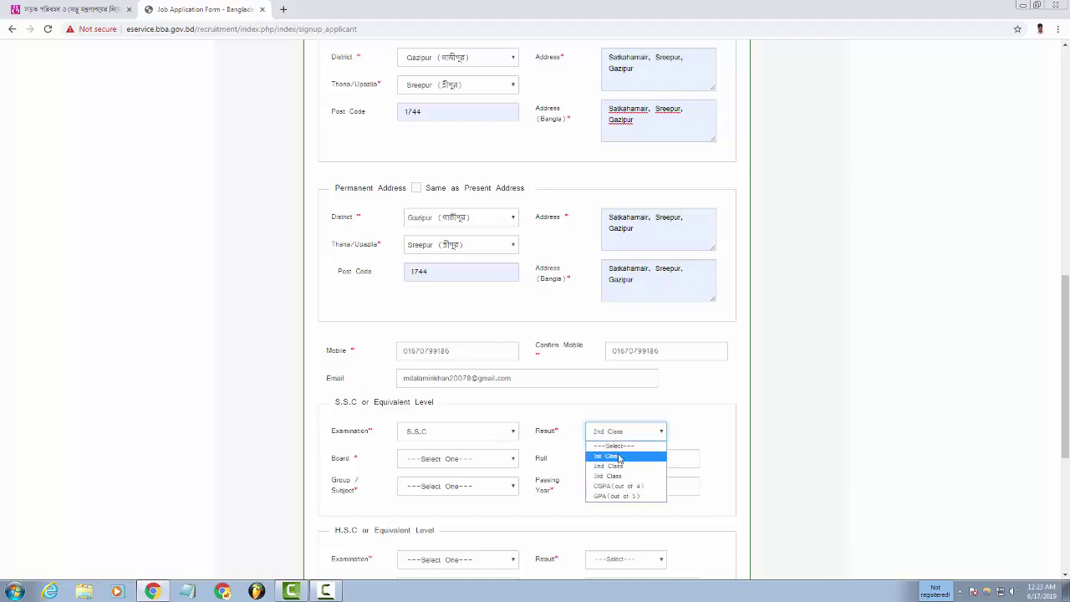
click(620, 457)
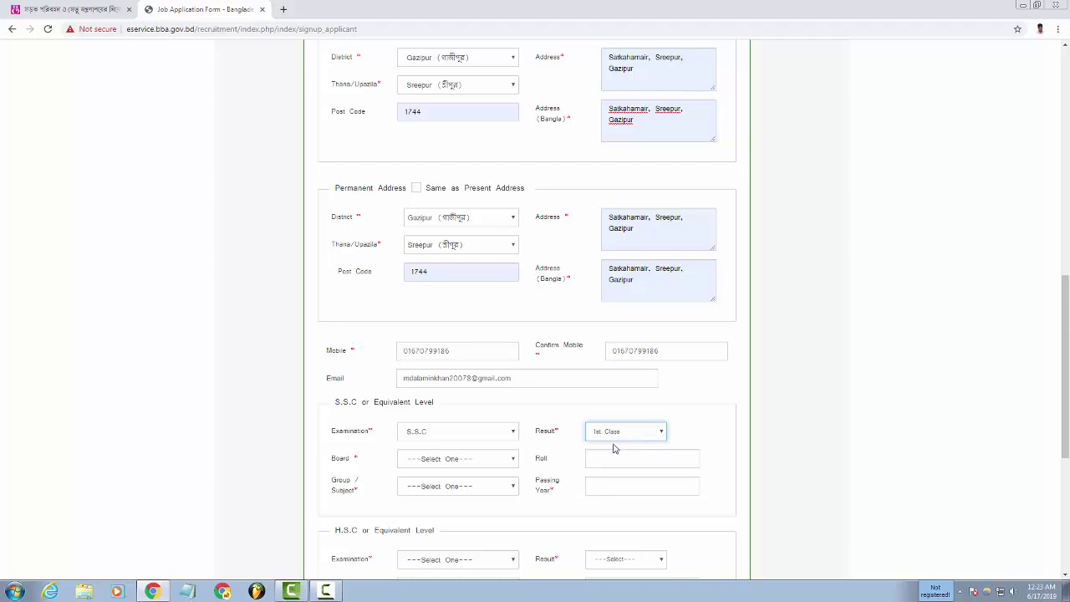
click(465, 466)
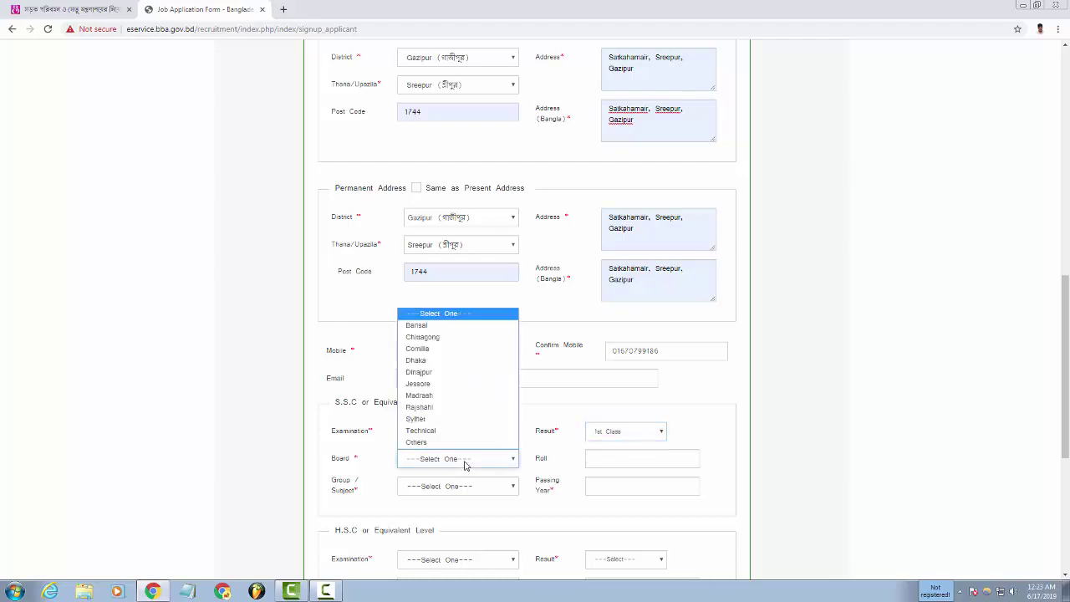
click(420, 359)
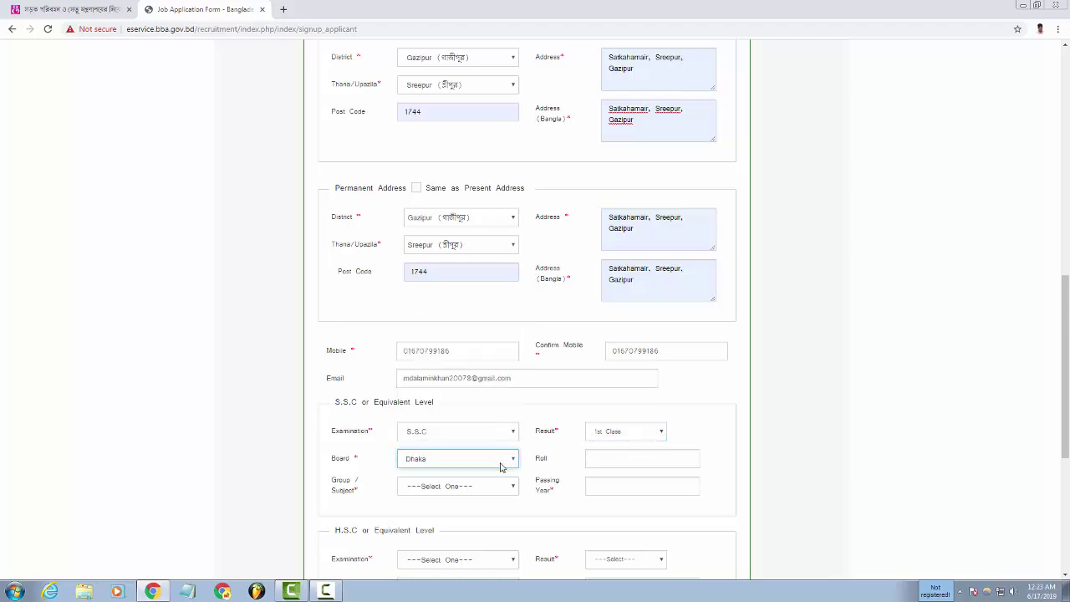
click(448, 488)
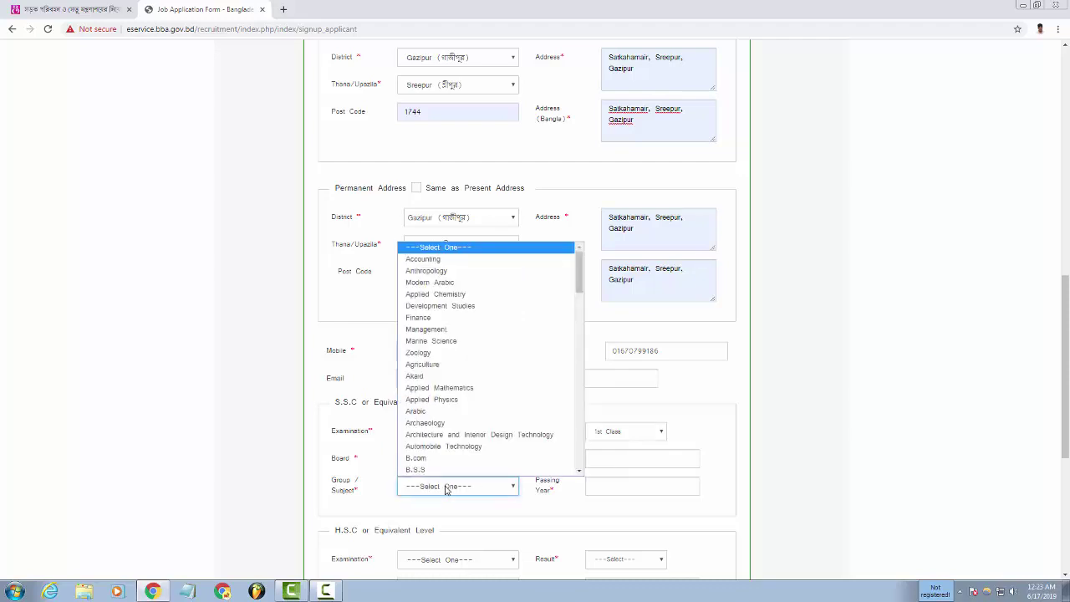
Scroll to the end of the S.S.C Group/Subject list and select Others.
click(446, 489)
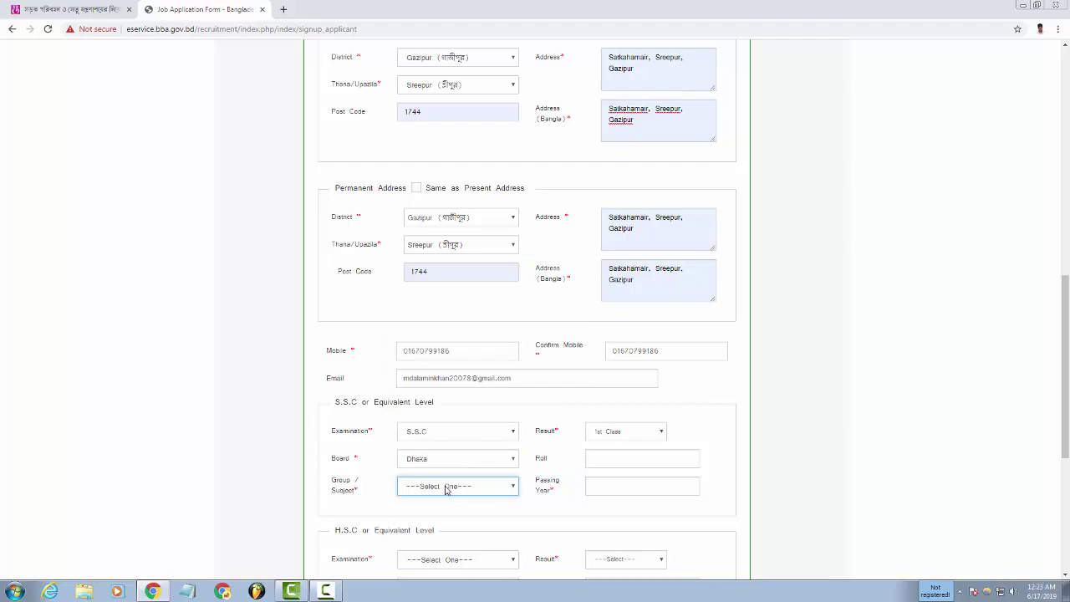
click(446, 488)
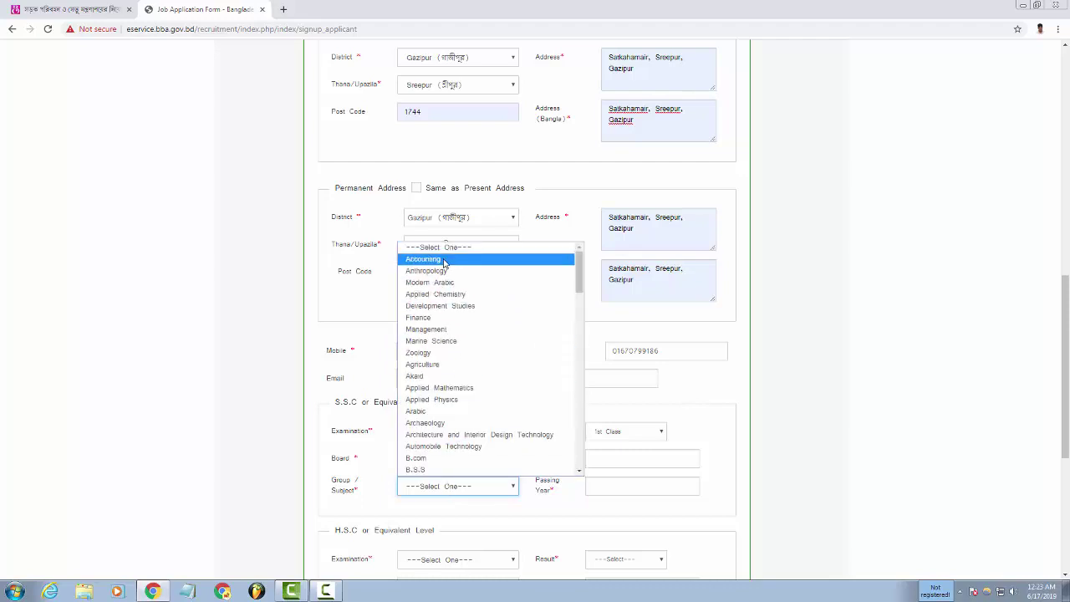
scroll(449, 447, down, 2)
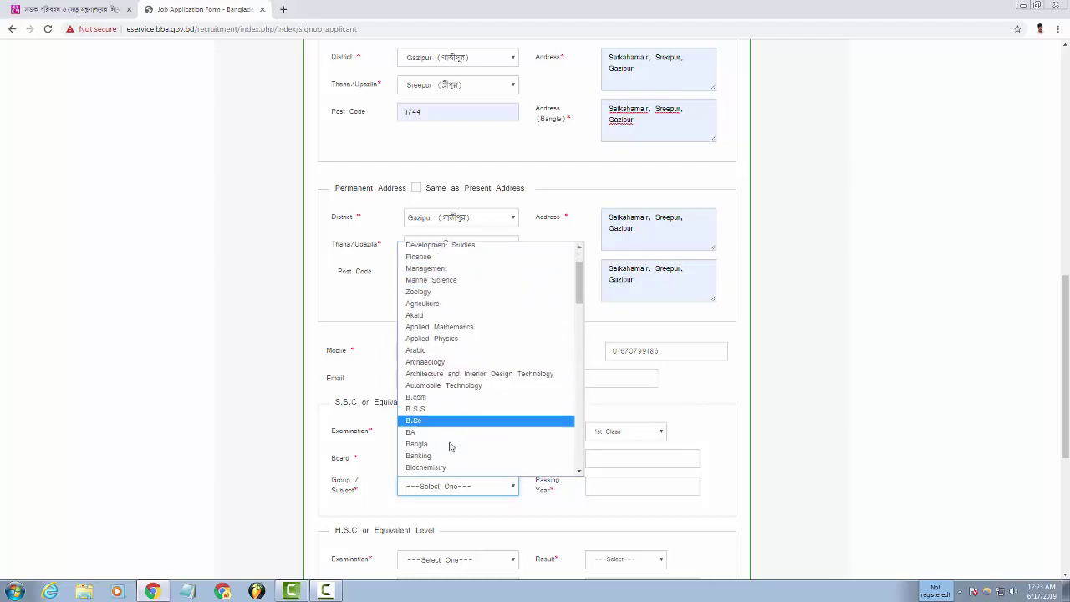
scroll(451, 447, down, 10)
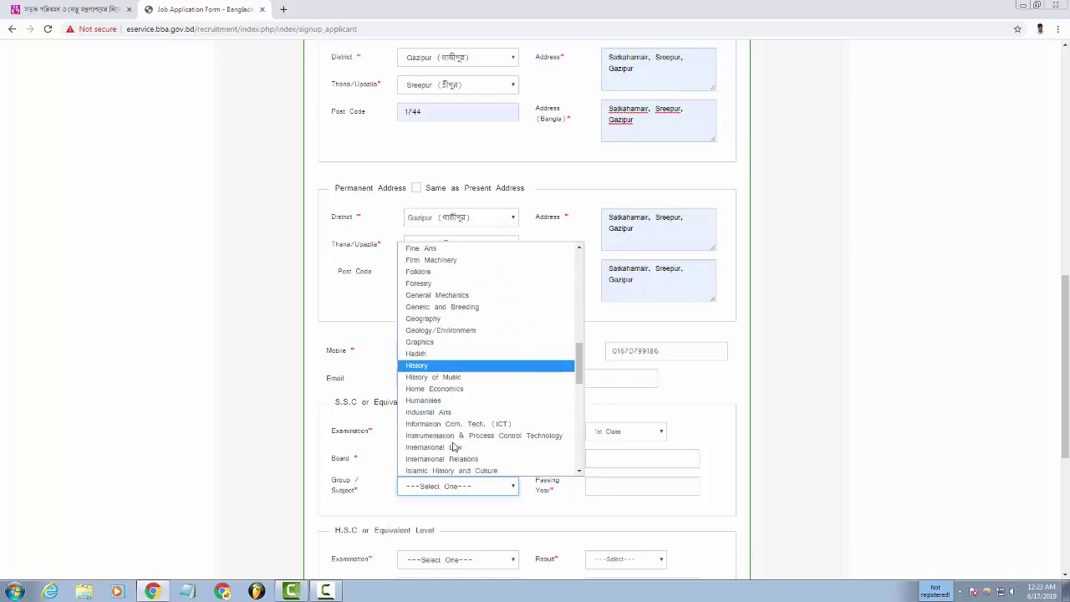
scroll(454, 448, down, 1)
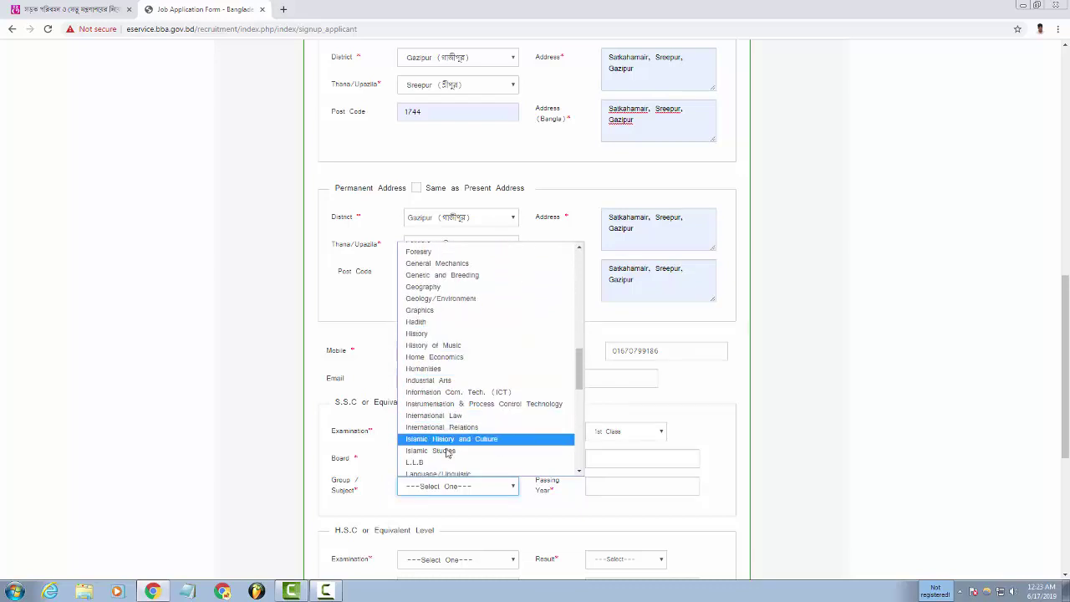
scroll(449, 460, down, 10)
scroll(448, 461, up, 20)
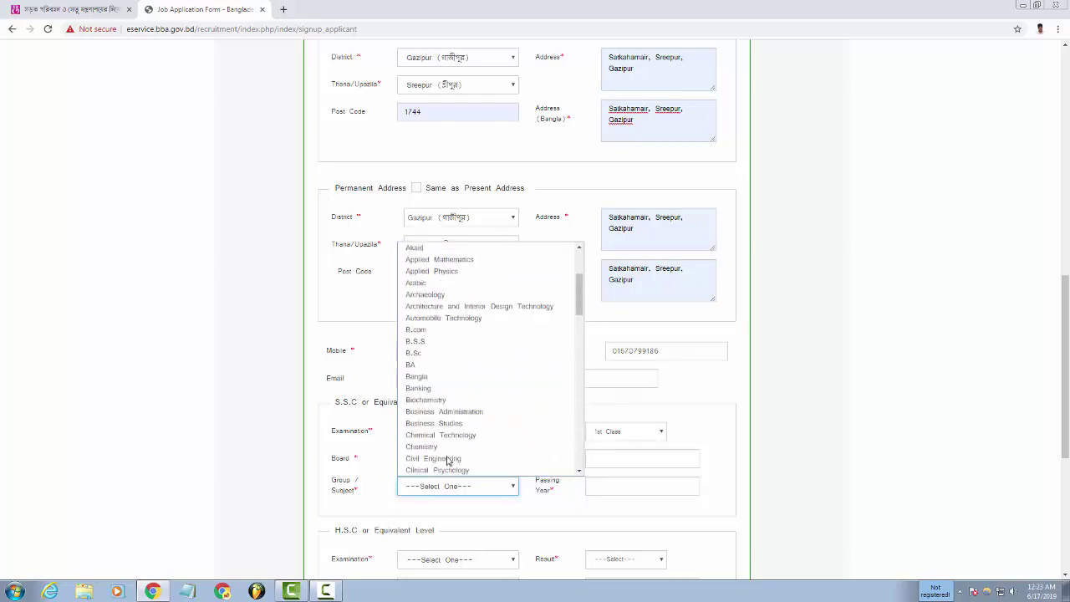
scroll(449, 458, up, 4)
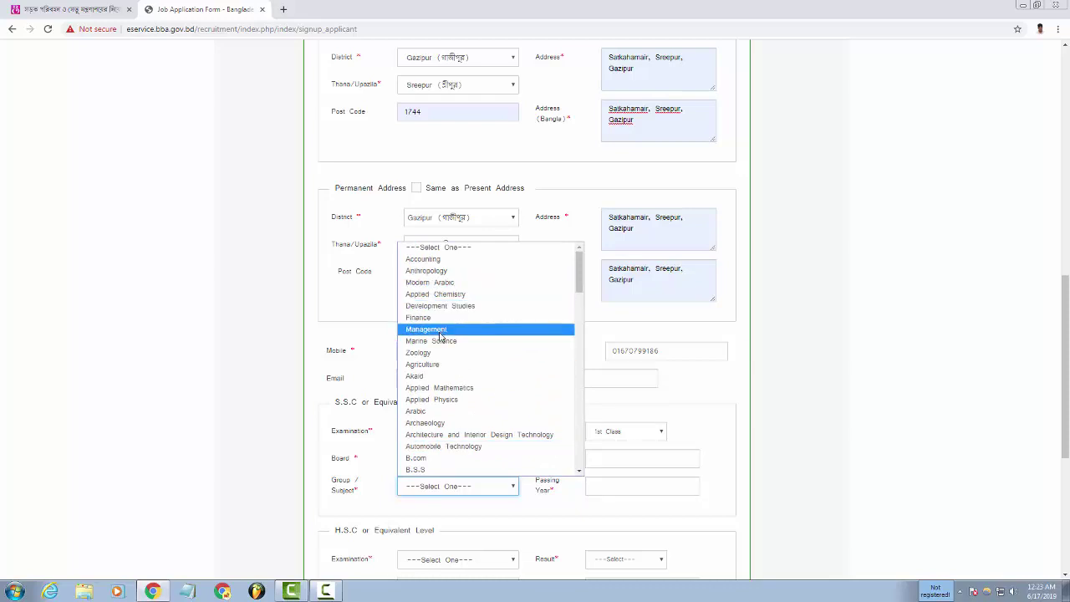
scroll(442, 435, down, 3)
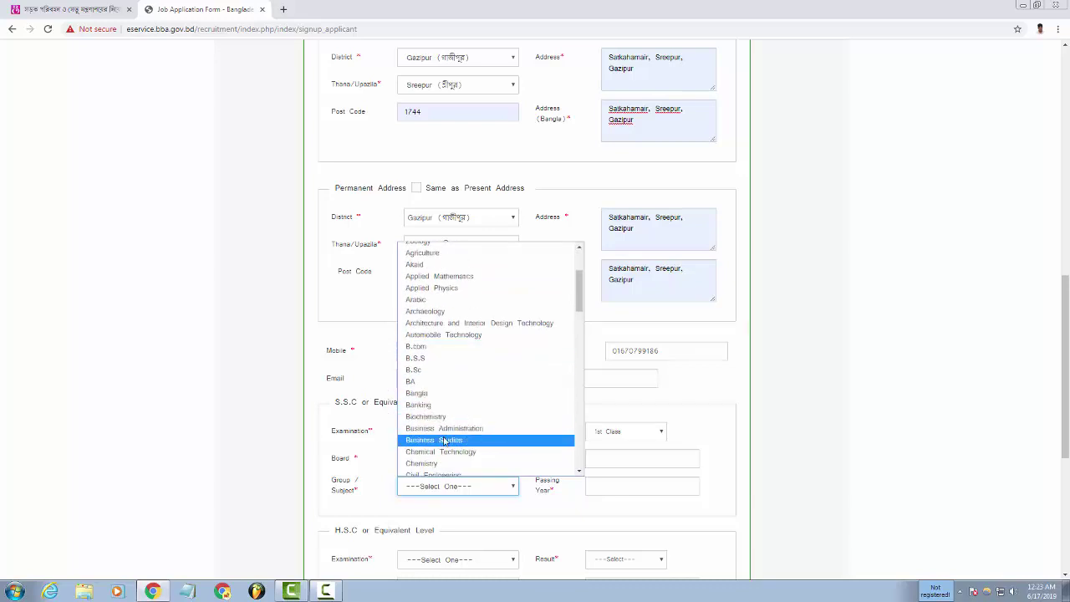
scroll(444, 444, down, 8)
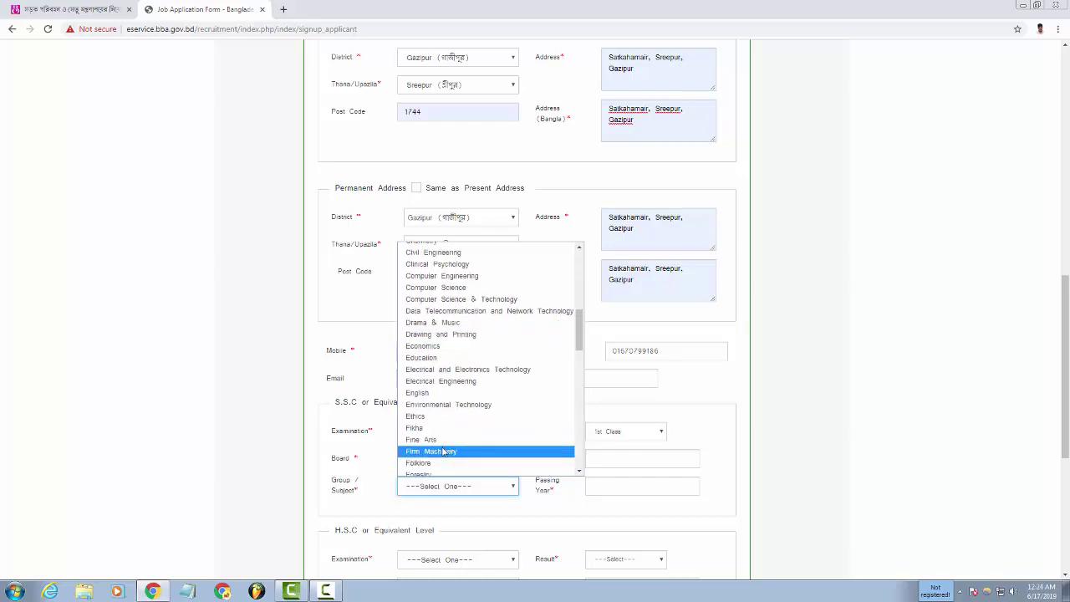
scroll(438, 451, down, 3)
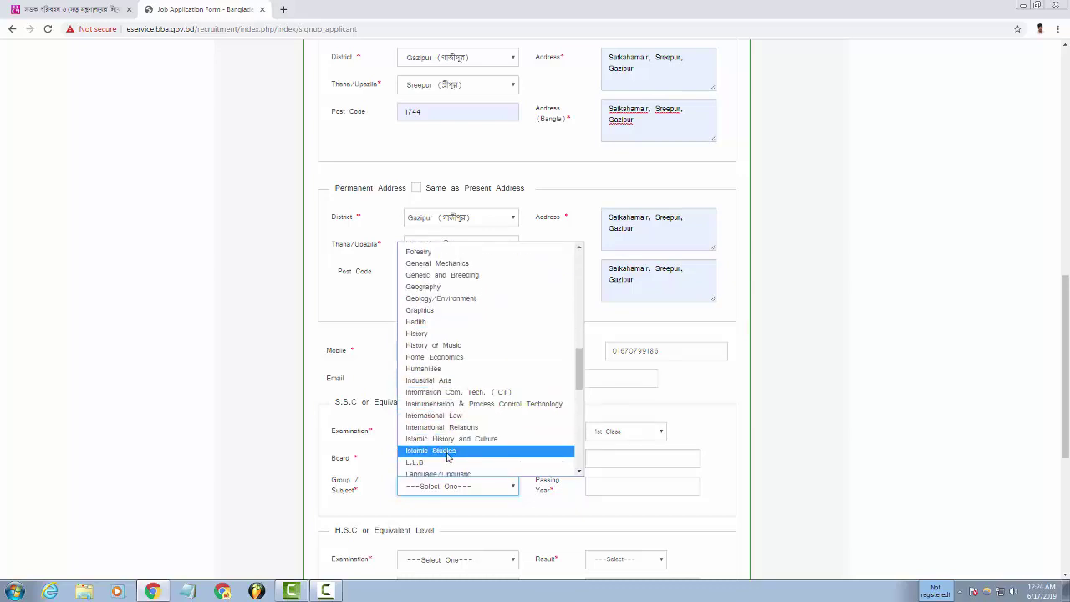
scroll(439, 452, down, 3)
scroll(440, 451, down, 3)
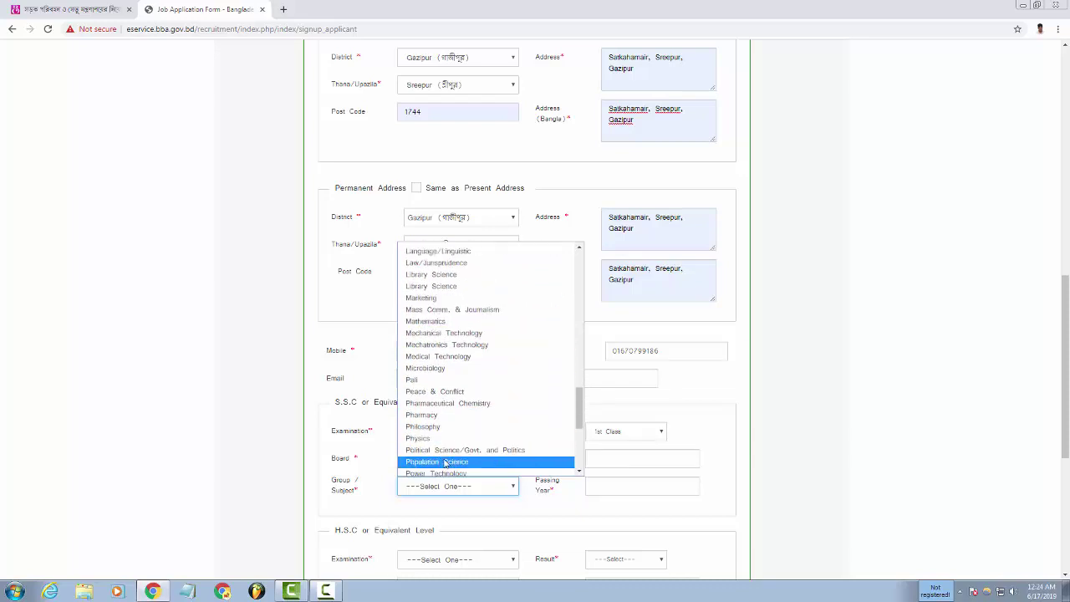
scroll(444, 455, down, 3)
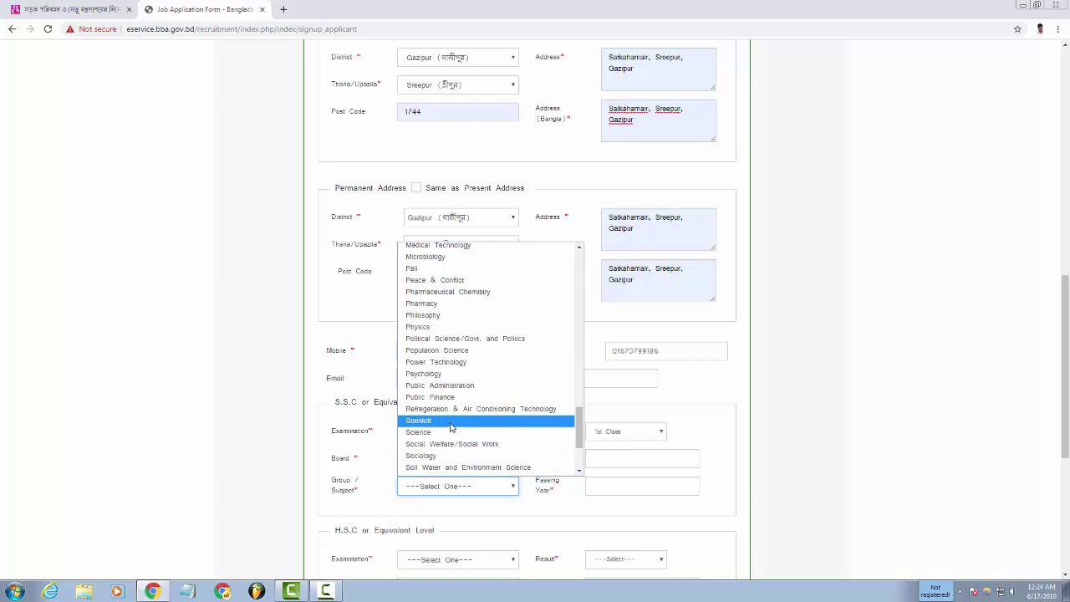
scroll(451, 446, down, 3)
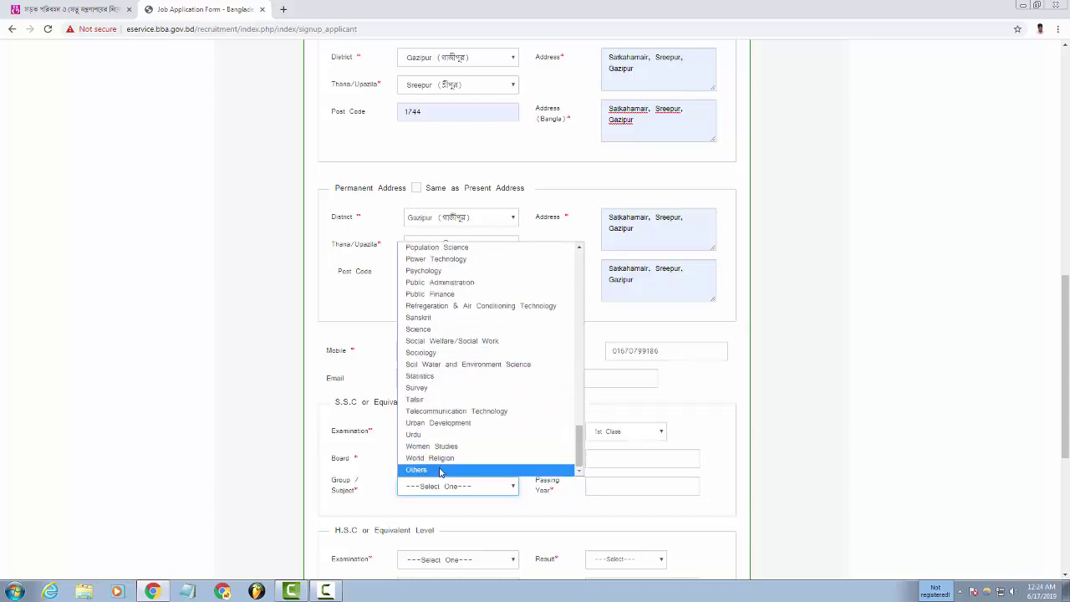
click(466, 469)
Leave the S.S.C Roll and Passing Year blank and scroll down to the H.S.C section.
click(620, 458)
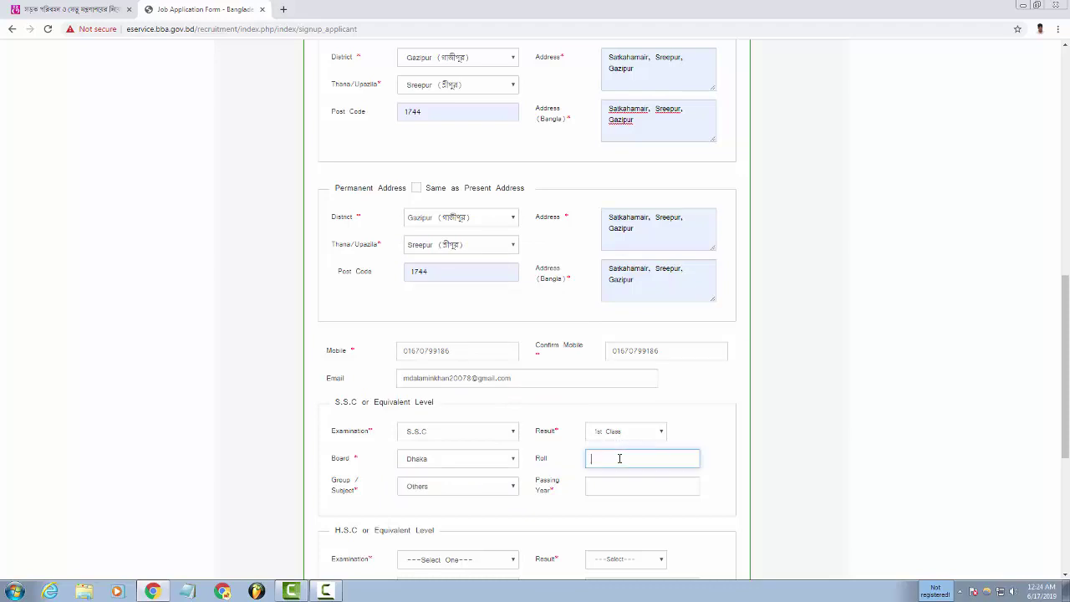
click(624, 483)
click(606, 459)
click(619, 488)
scroll(651, 472, down, 3)
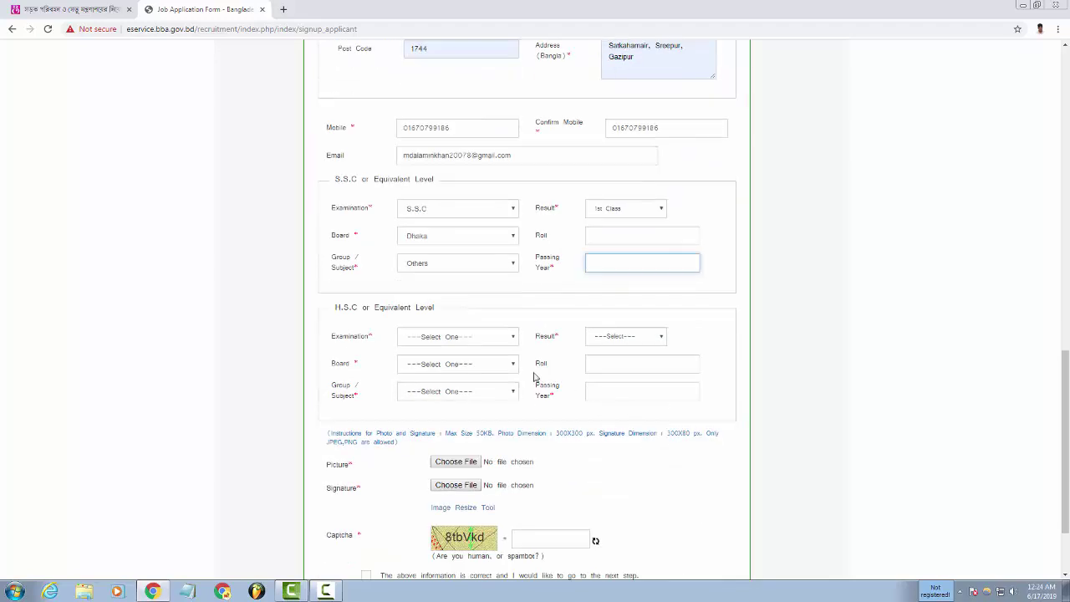
Pick H.S.C, 1st Class, Dhaka and B.S.S in the H.S.C Examination, Result, Board and Group dropdowns.
click(466, 341)
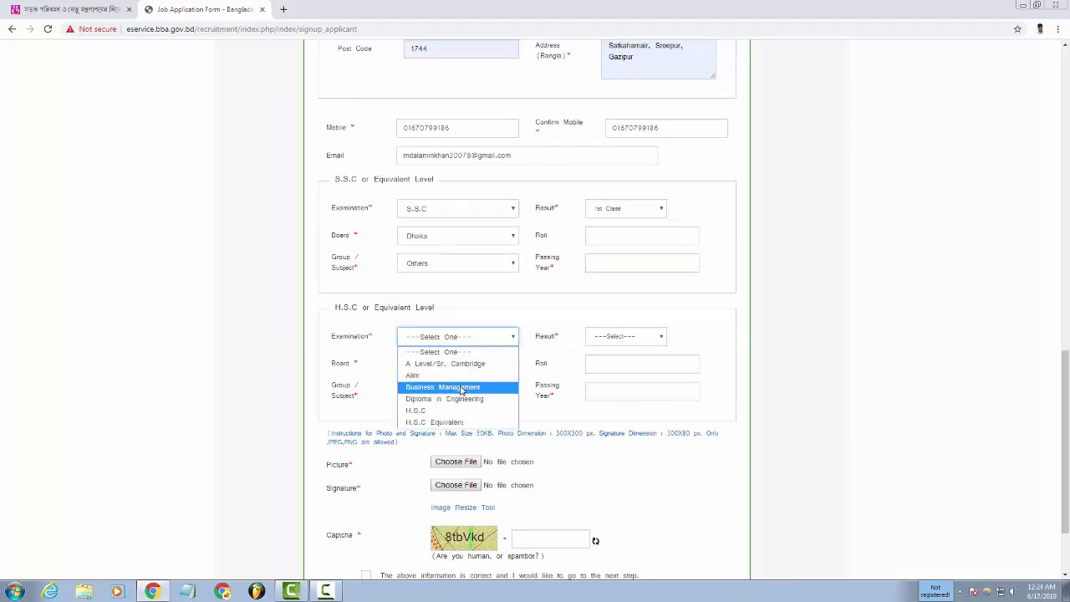
click(435, 410)
click(611, 339)
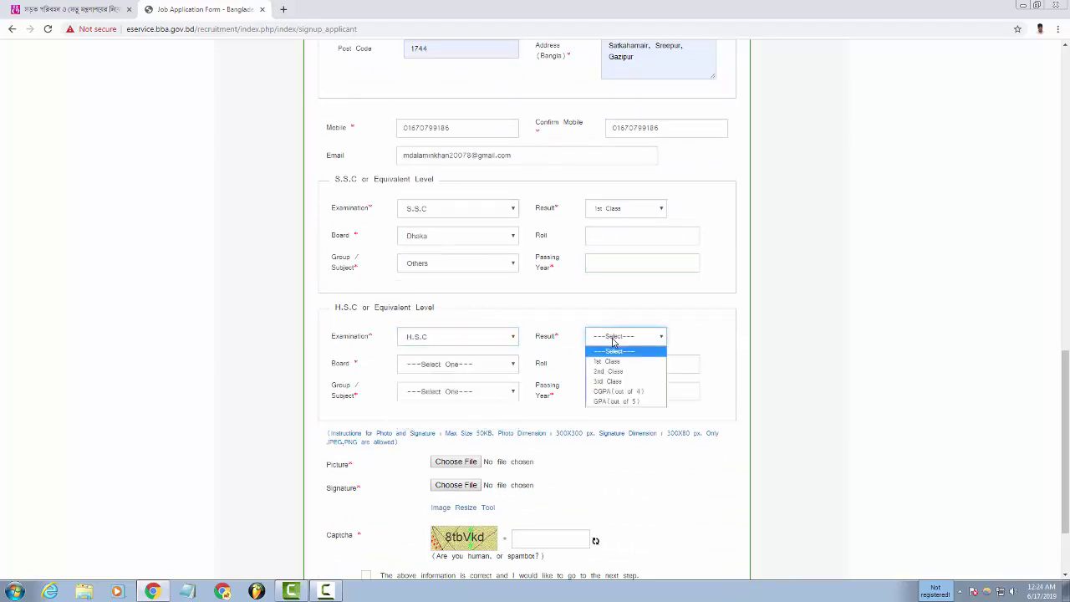
click(613, 370)
click(505, 370)
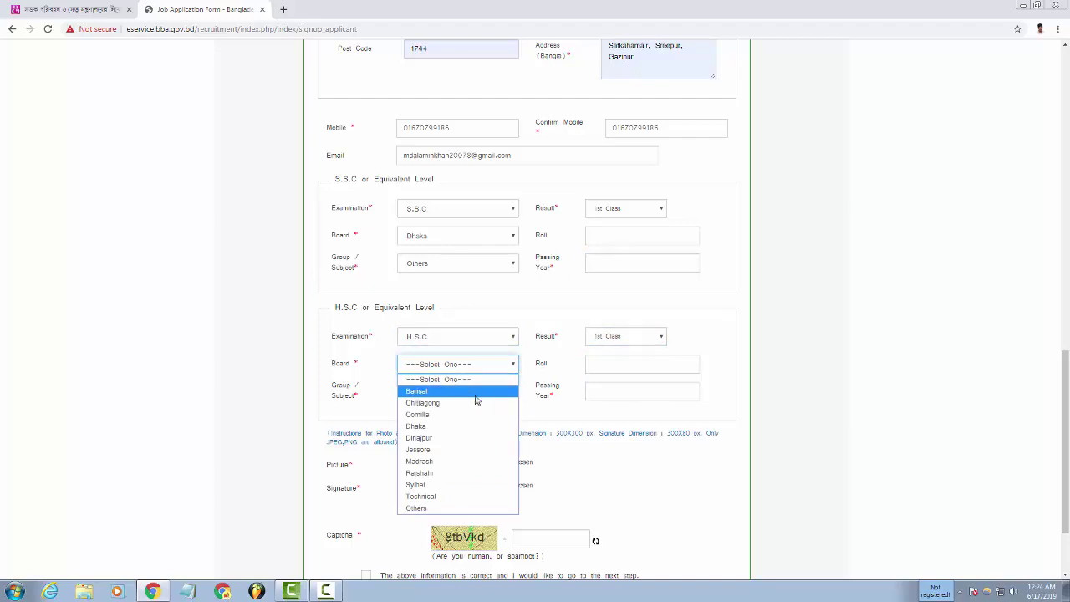
click(446, 427)
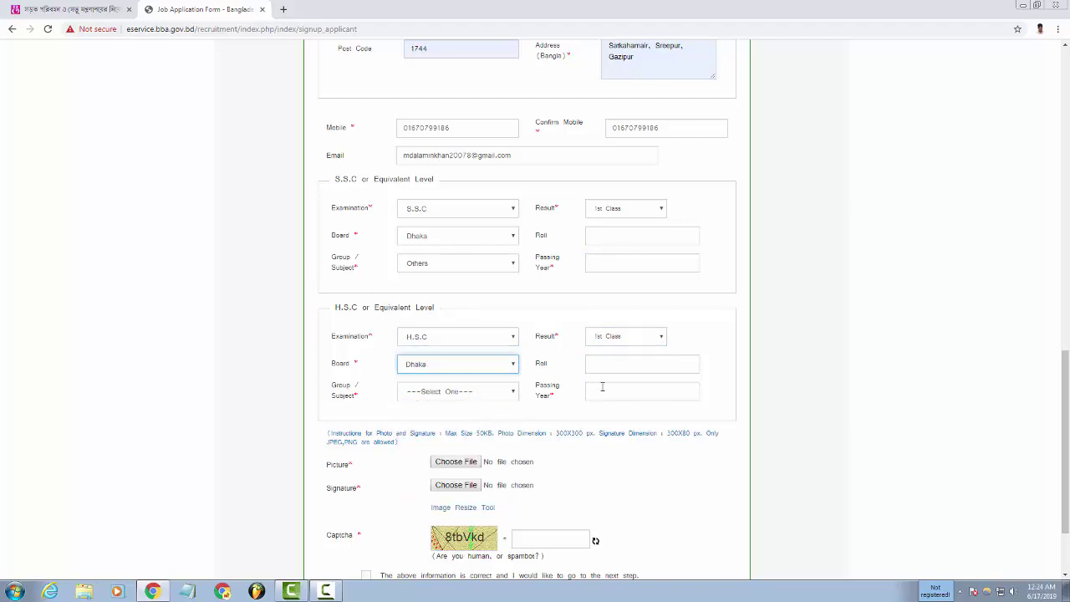
click(458, 393)
click(458, 374)
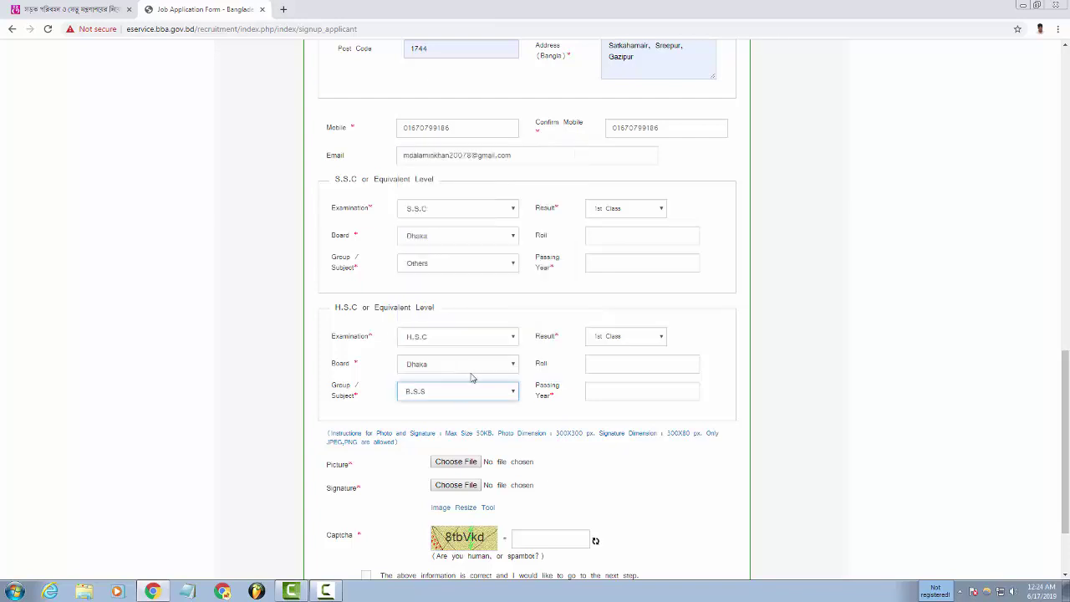
scroll(563, 461, down, 2)
scroll(566, 440, up, 1)
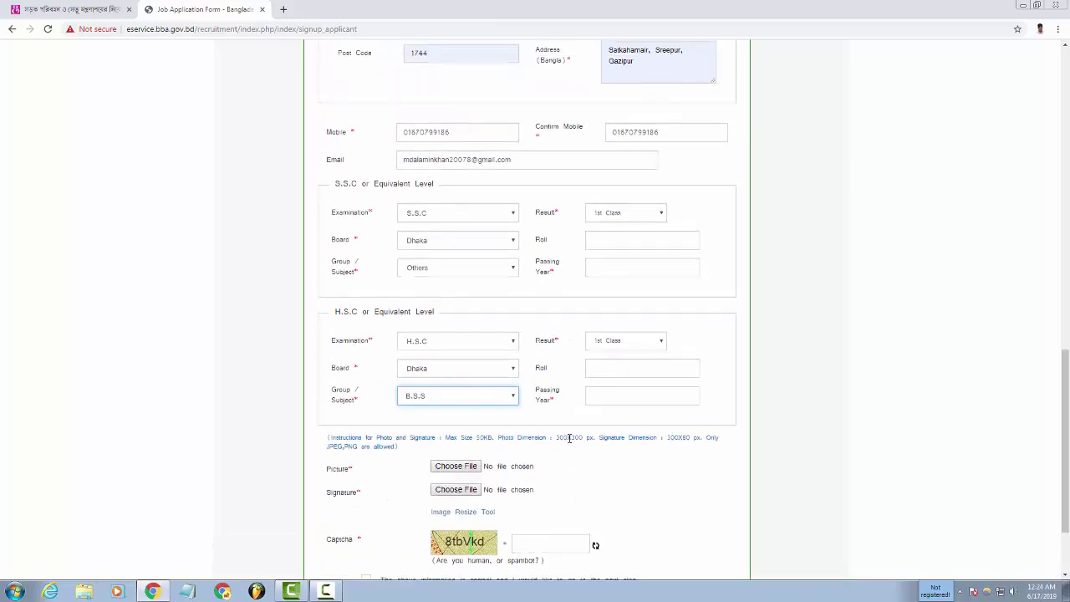
scroll(553, 463, down, 2)
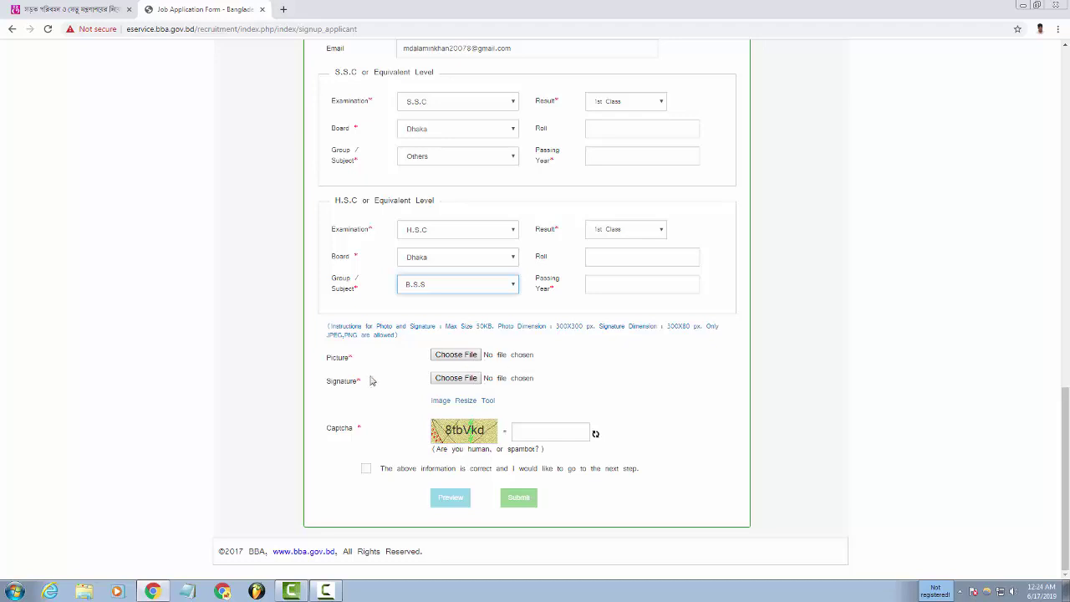
Attach the IMG_1472 photo from the 100CANON folder to the Picture field.
click(457, 354)
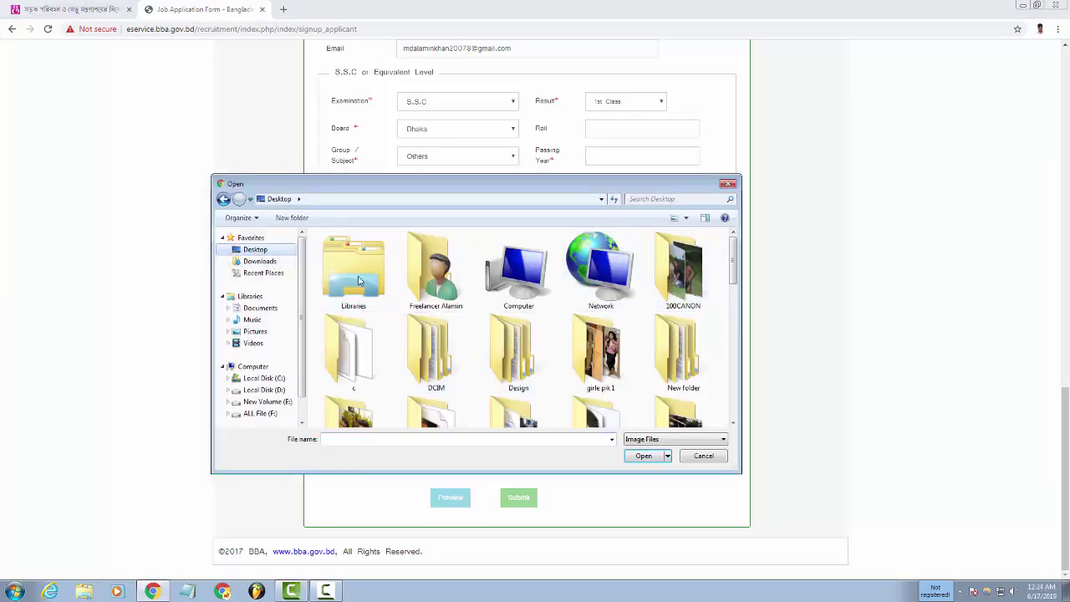
double_click(679, 269)
scroll(482, 330, down, 15)
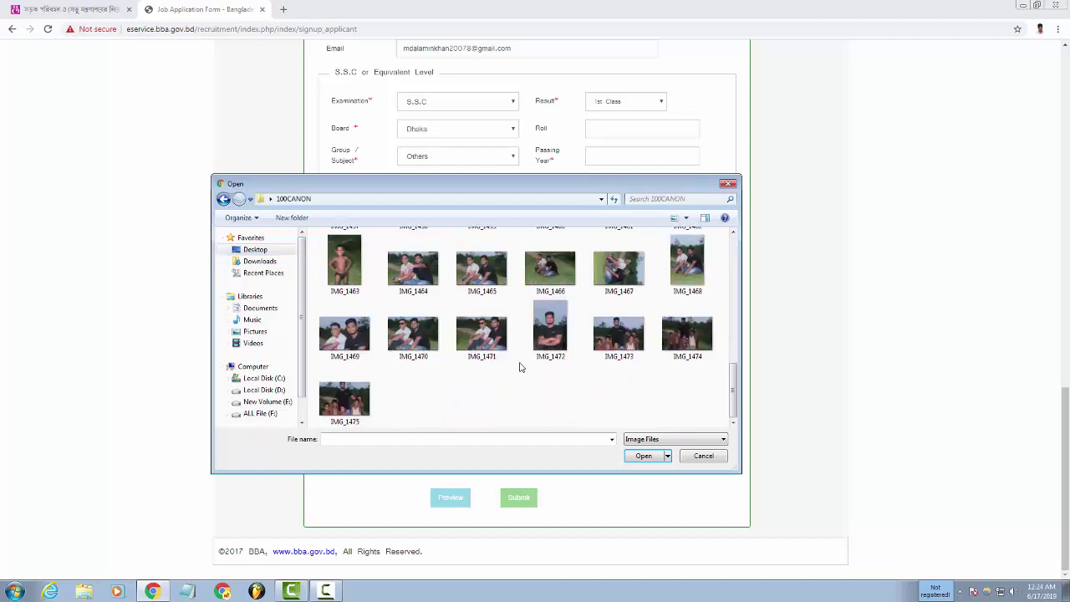
click(553, 326)
click(644, 457)
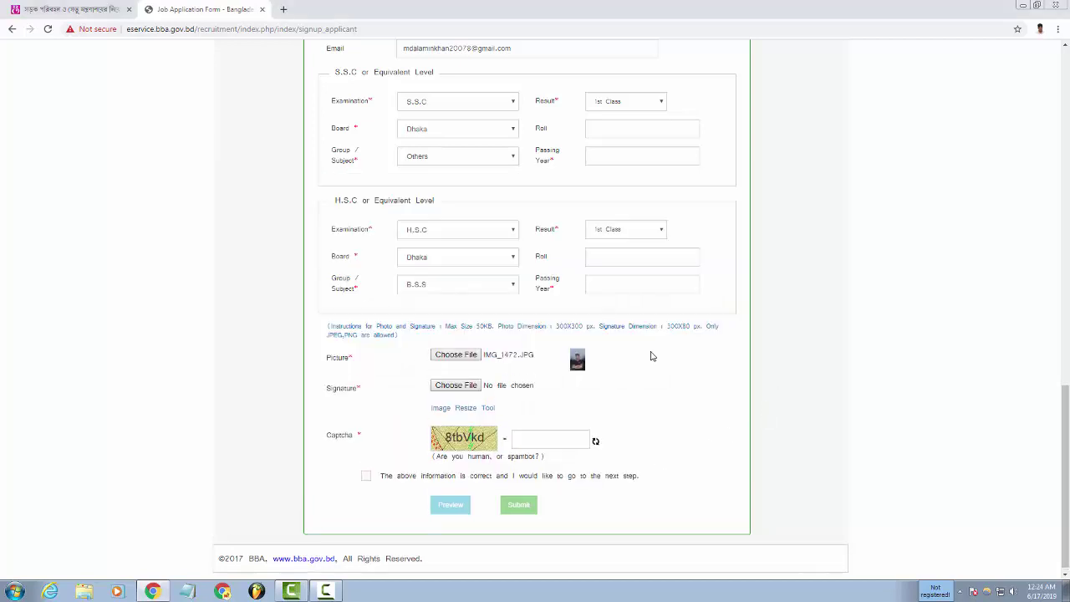
Search the folders on drive F: for the signature image.
click(455, 386)
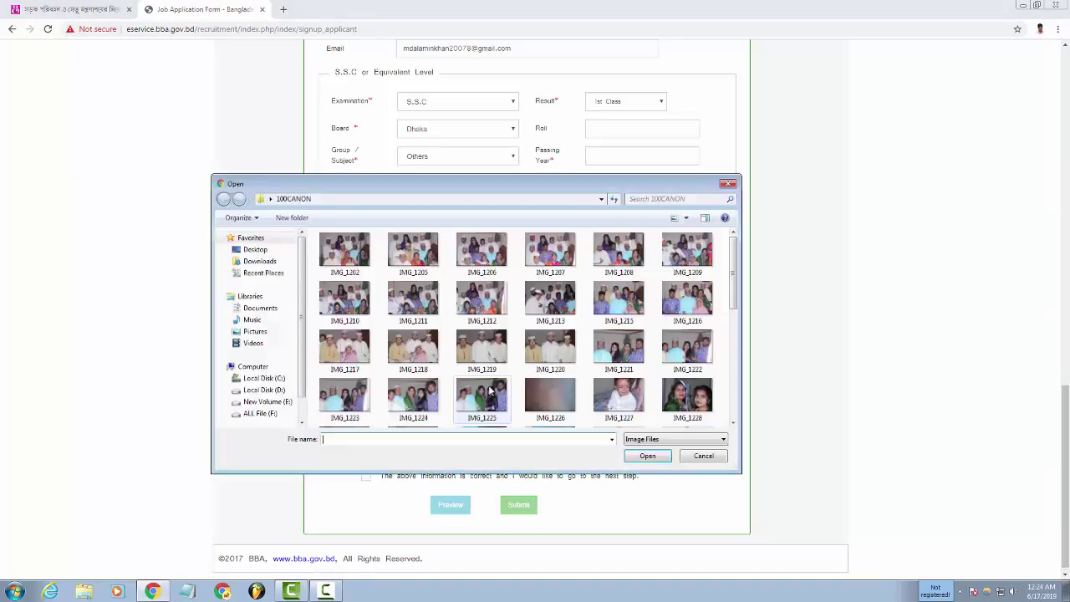
click(255, 249)
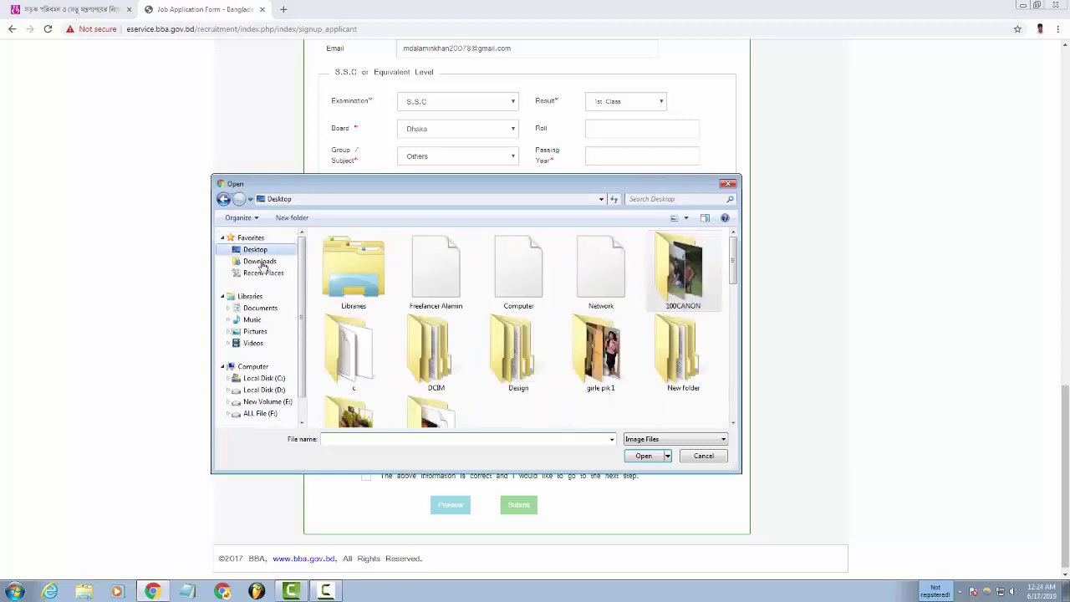
click(260, 413)
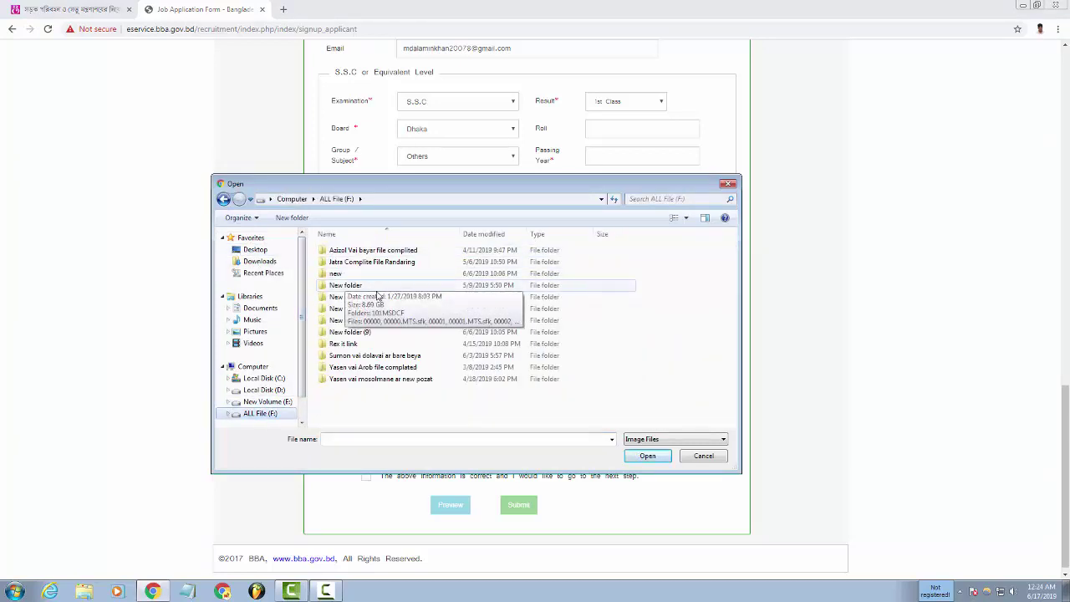
double_click(355, 274)
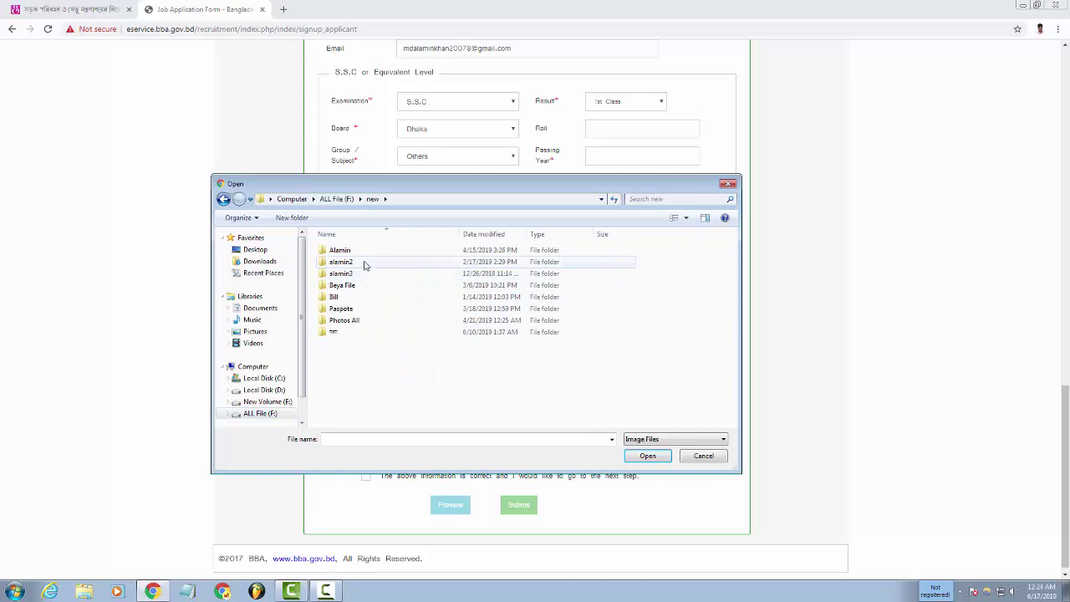
double_click(360, 261)
click(223, 199)
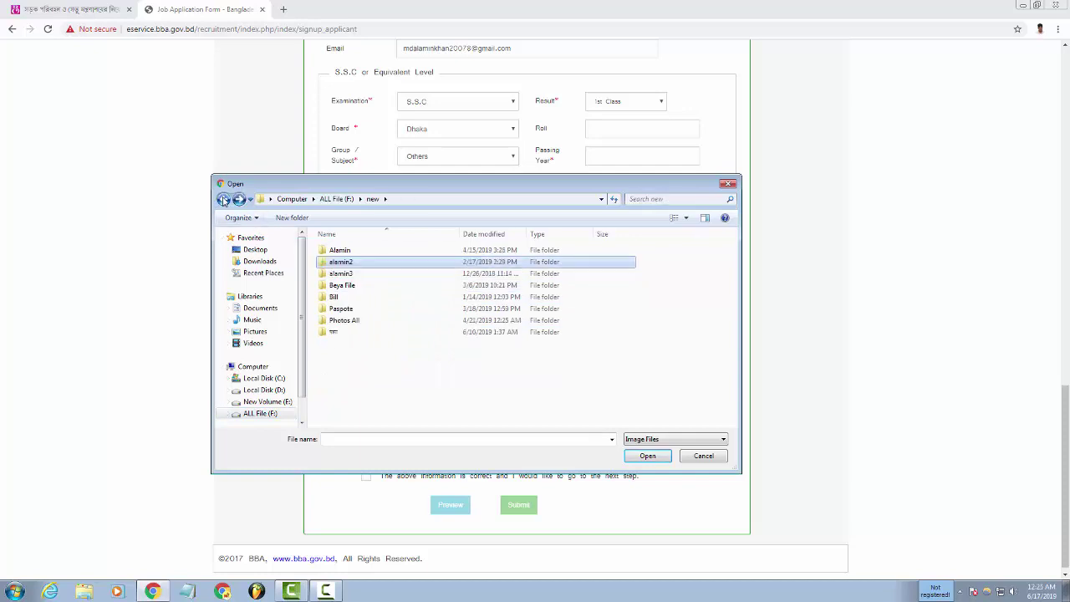
click(223, 198)
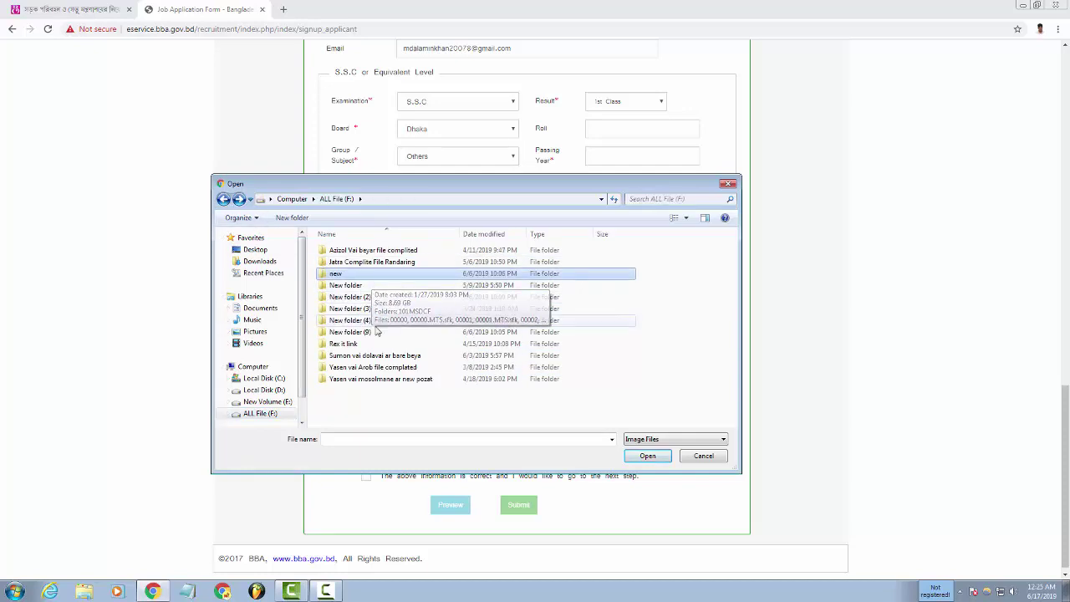
double_click(367, 285)
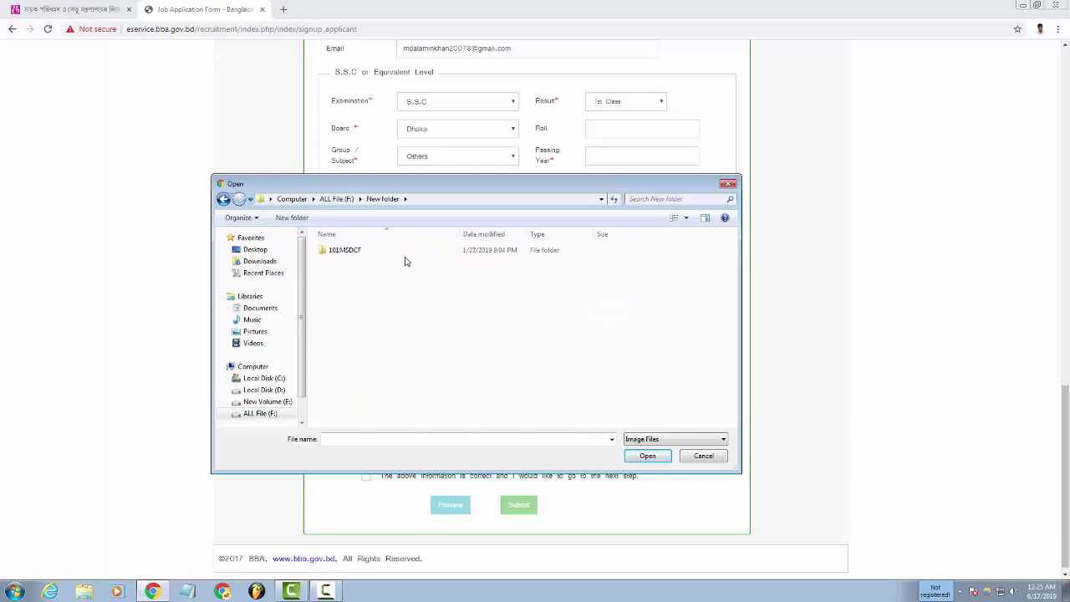
click(224, 199)
key(Home)
key(Return)
key(BackSpace)
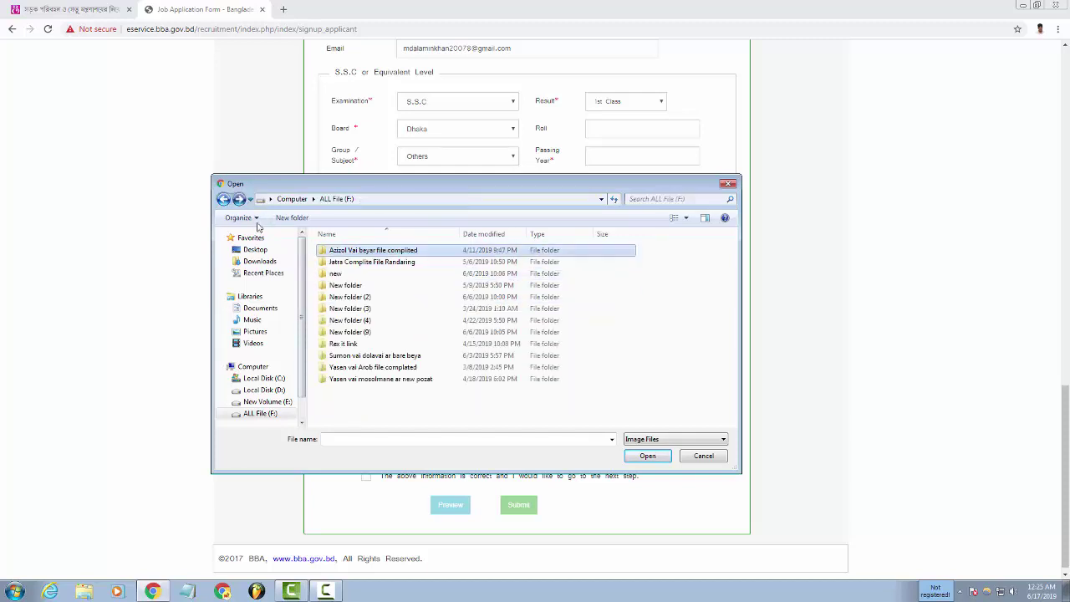
key(Down)
key(Return)
key(BackSpace)
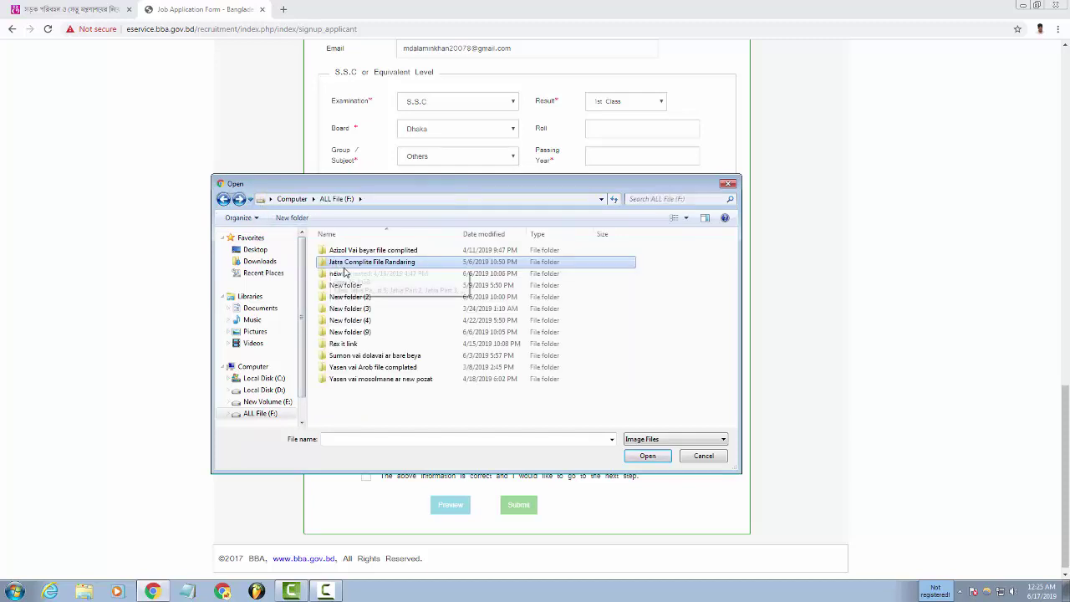
Locate the Me Signacar folder inside F:\new and select the signature image.
double_click(345, 273)
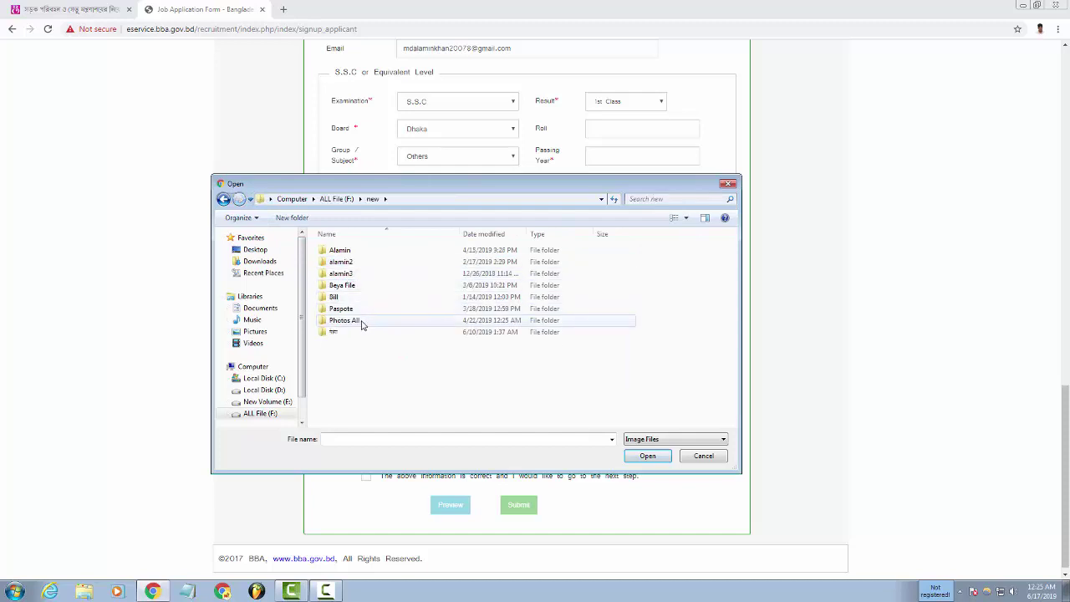
double_click(341, 261)
click(224, 199)
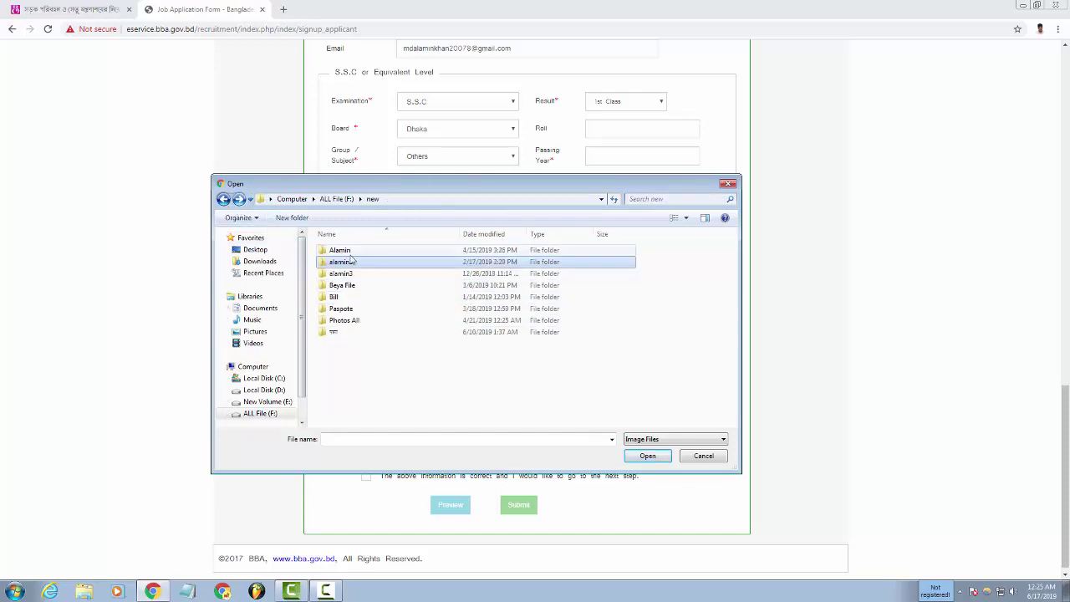
double_click(355, 252)
double_click(357, 260)
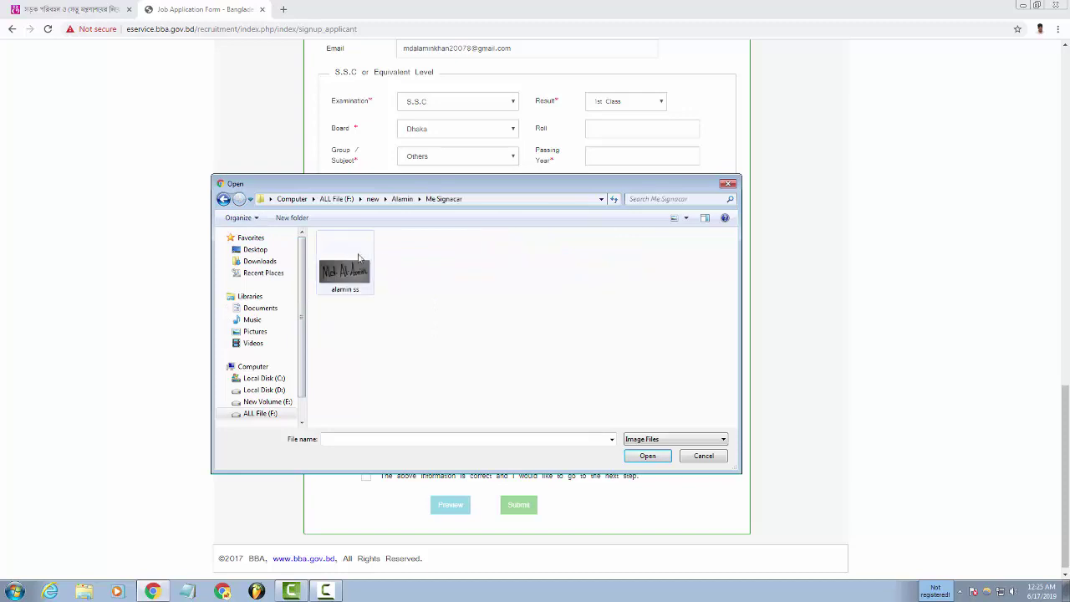
click(349, 274)
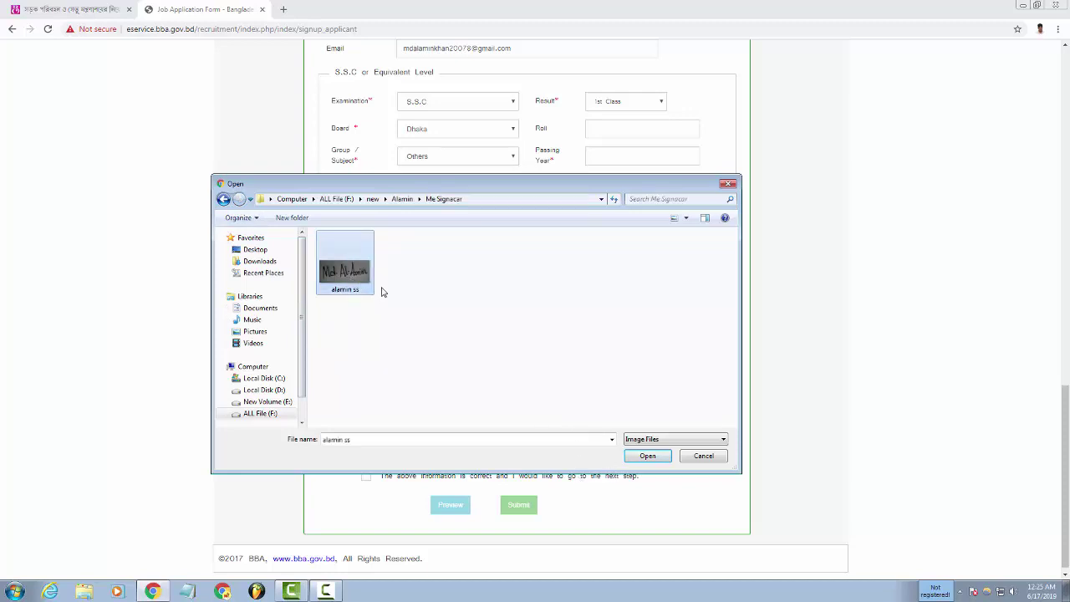
right_click(341, 266)
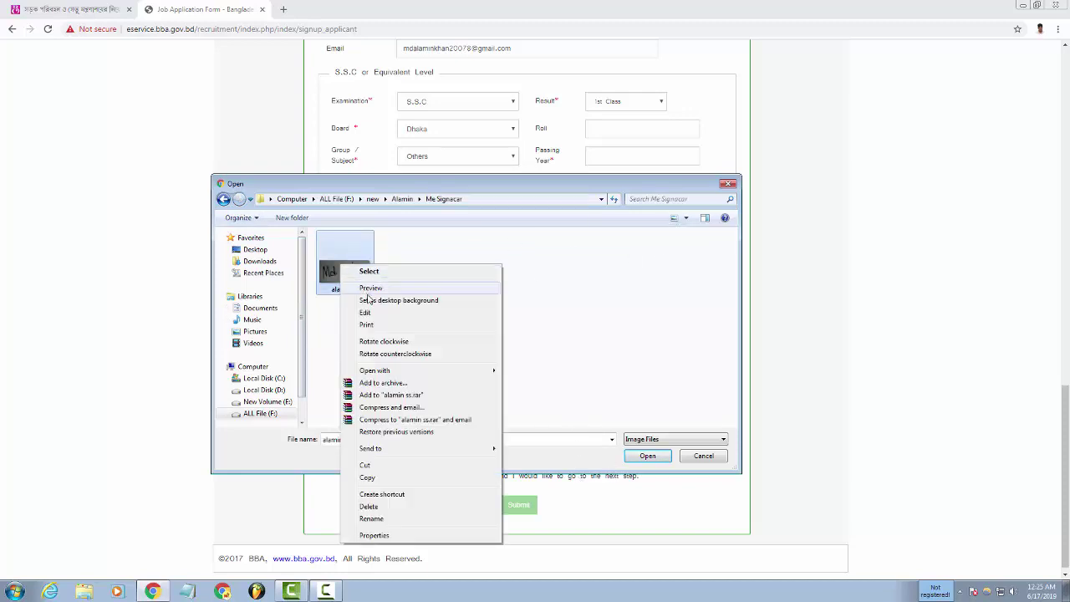
click(370, 288)
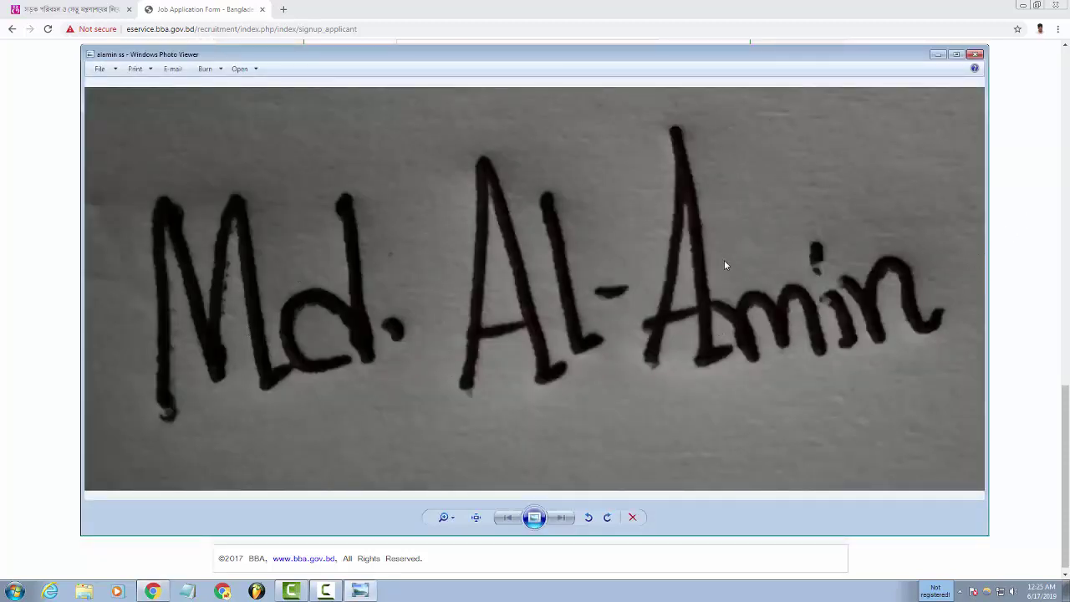
click(975, 55)
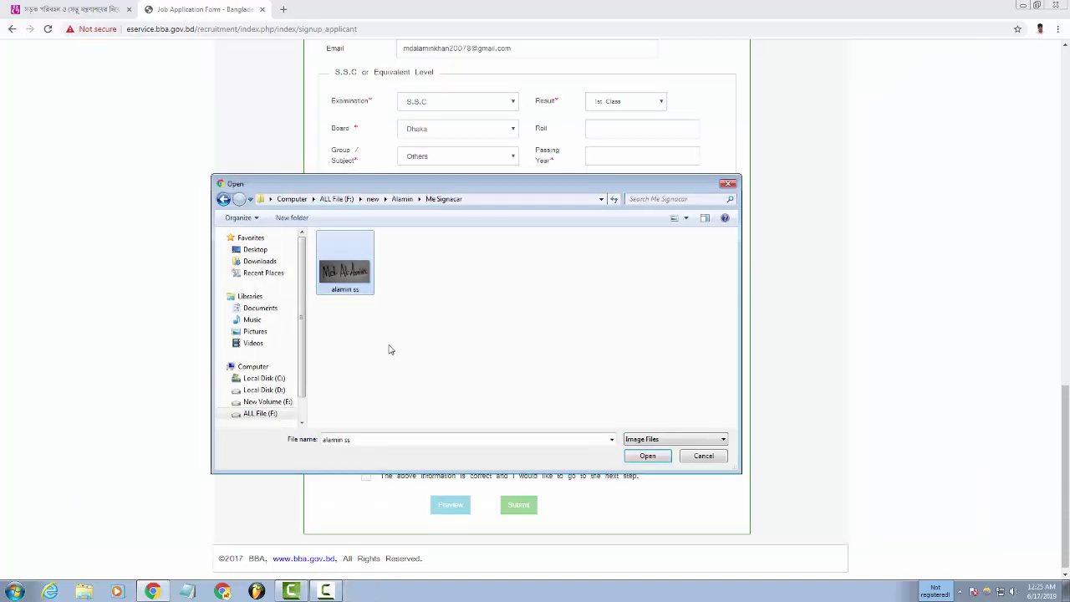
Attach the signature image, enter the captcha, and tick the confirmation checkbox.
click(646, 456)
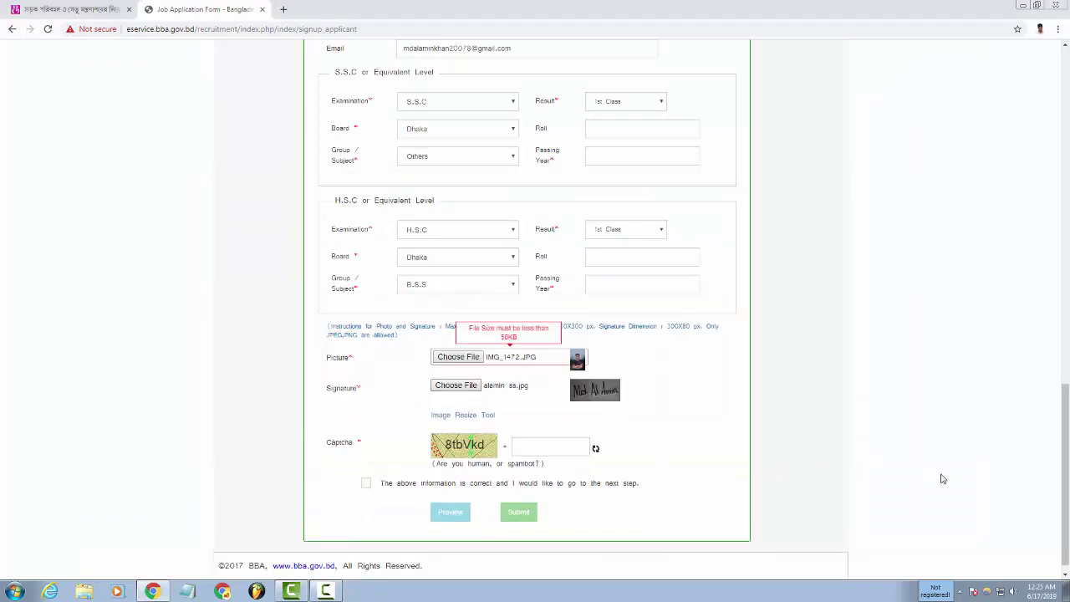
click(552, 453)
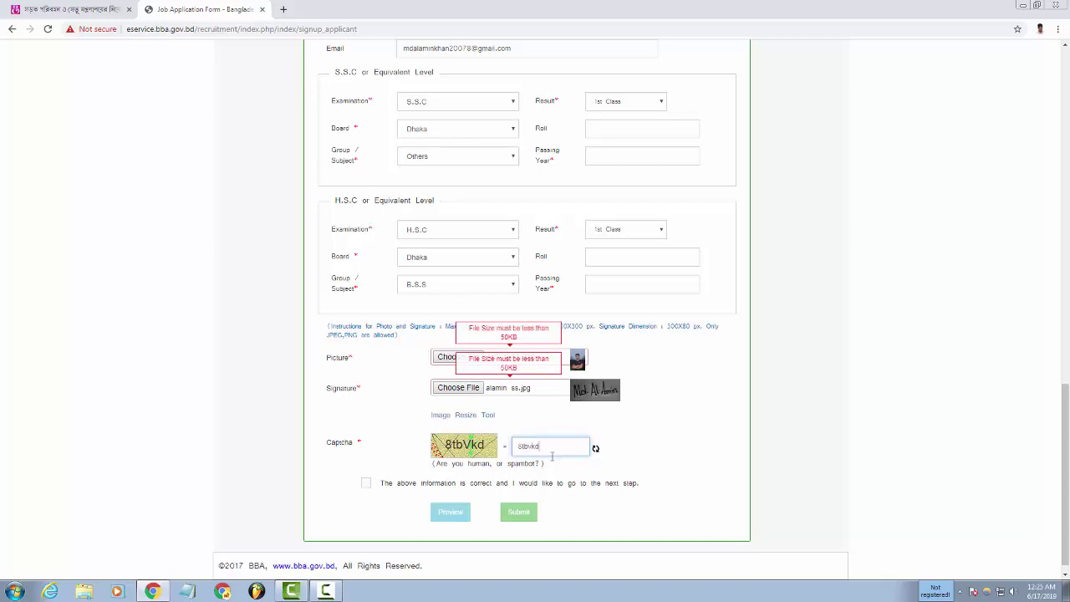
click(366, 483)
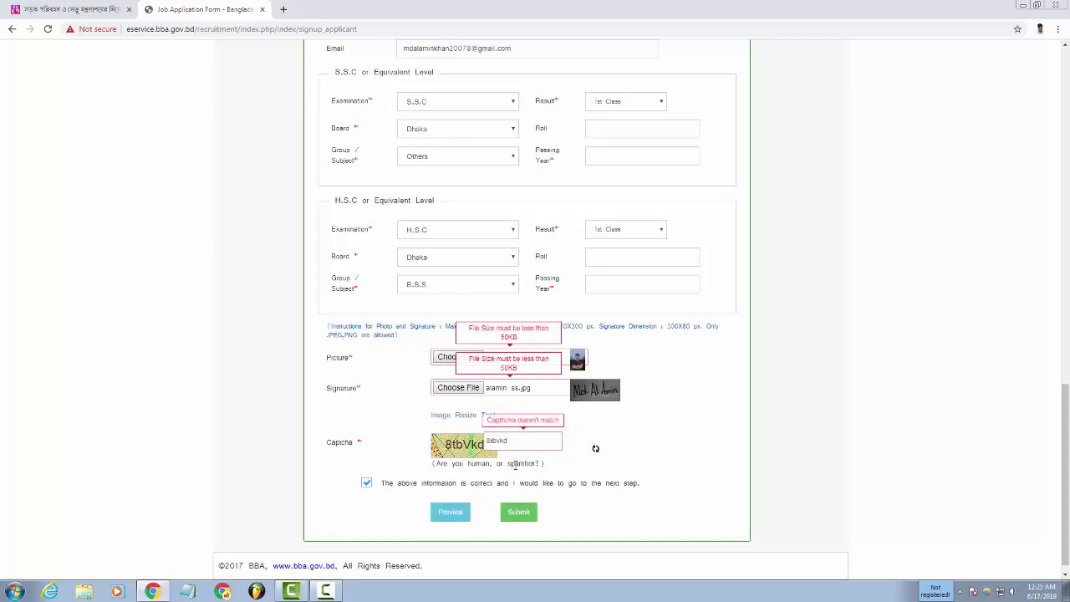
Try previewing the application, dismiss the alert, and reopen the signature file picker.
click(456, 522)
click(634, 91)
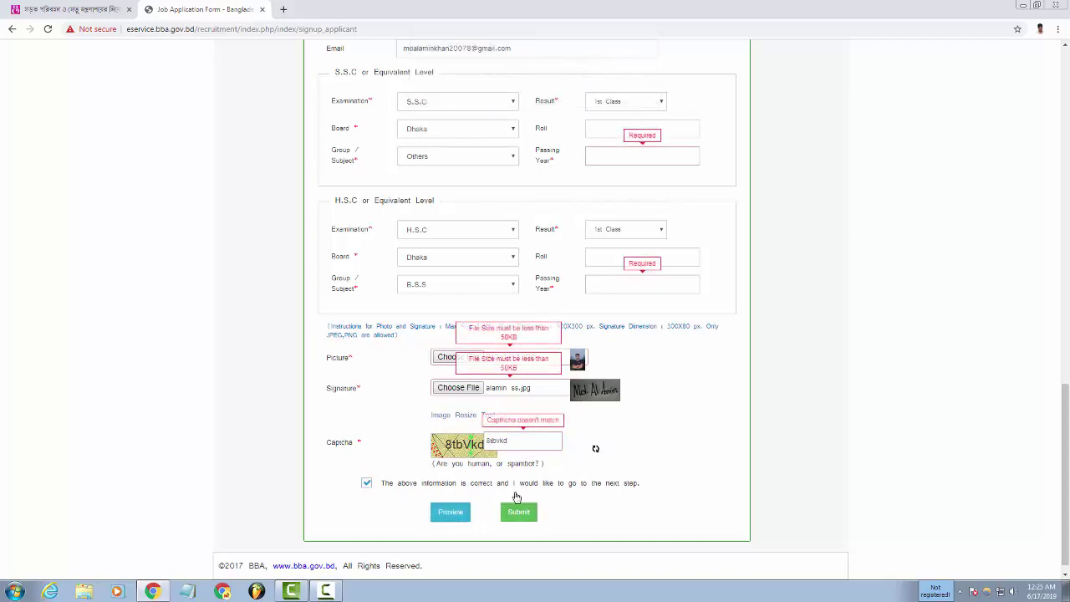
click(536, 389)
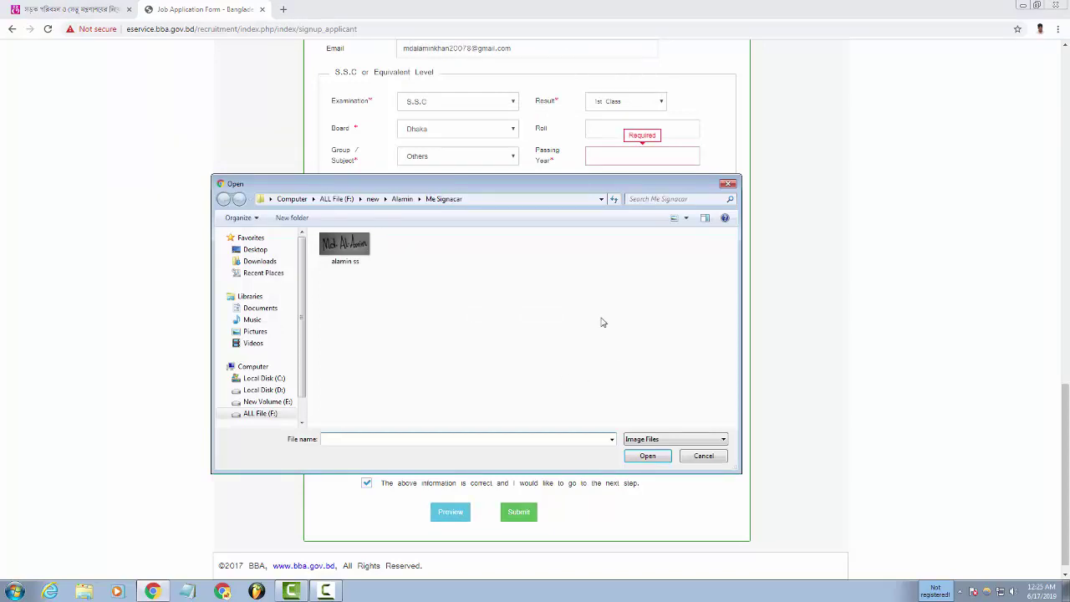
Close the signature file picker without choosing a file and return to the H.S.C Roll field.
click(728, 183)
scroll(582, 392, up, 1)
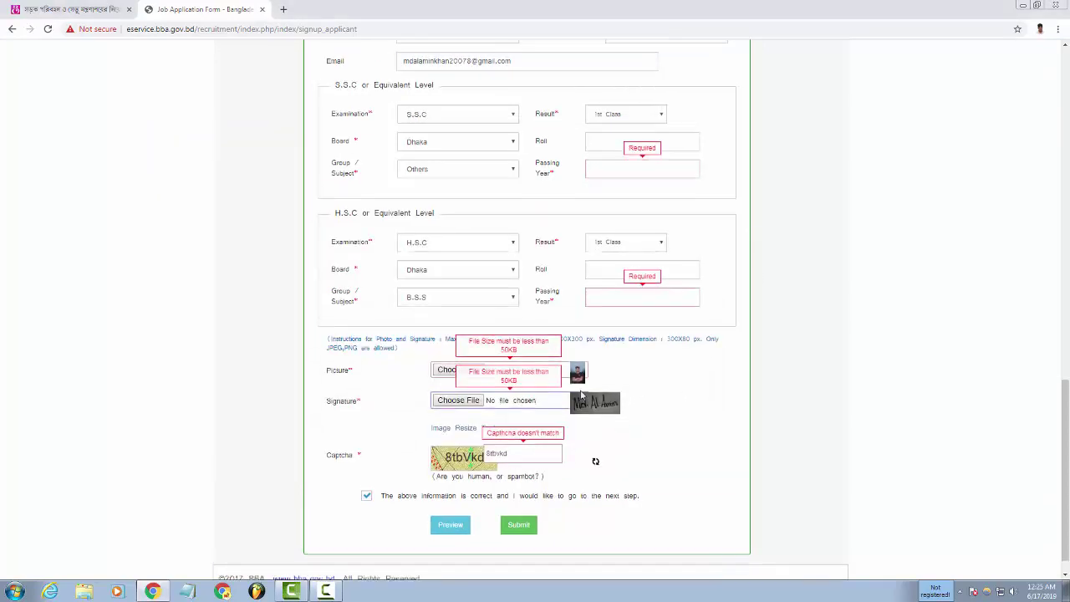
scroll(583, 393, up, 1)
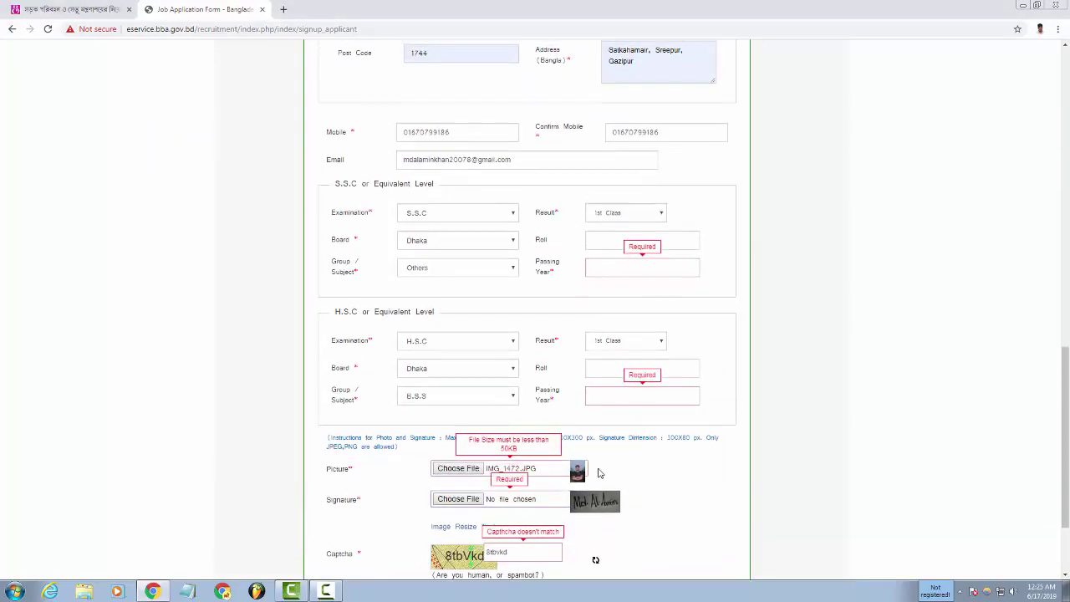
scroll(598, 473, up, 1)
click(625, 432)
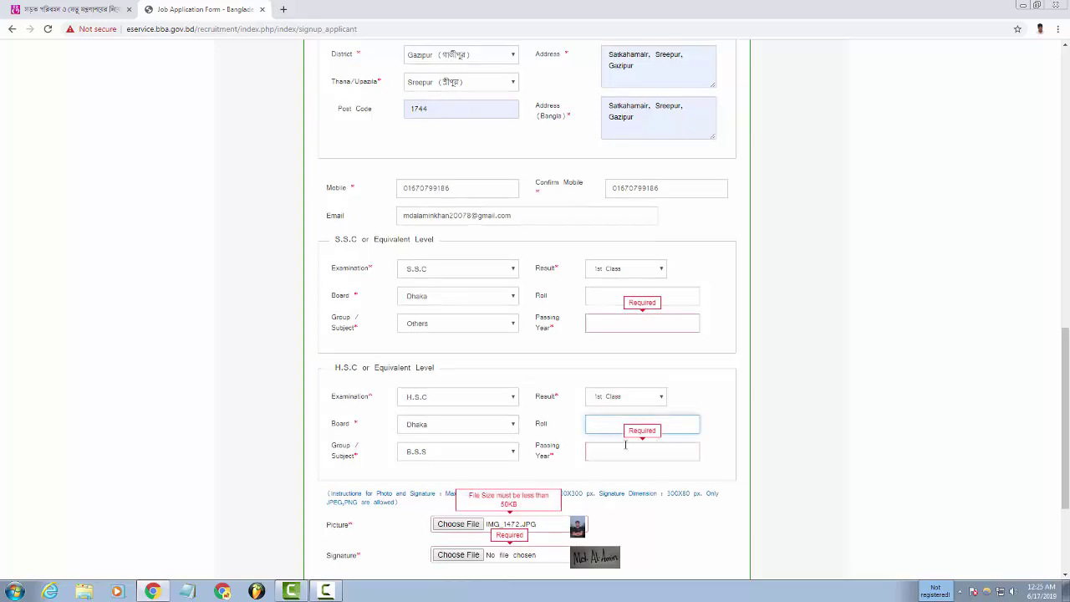
Submit the application form and check the Required warnings that appear.
scroll(772, 382, down, 3)
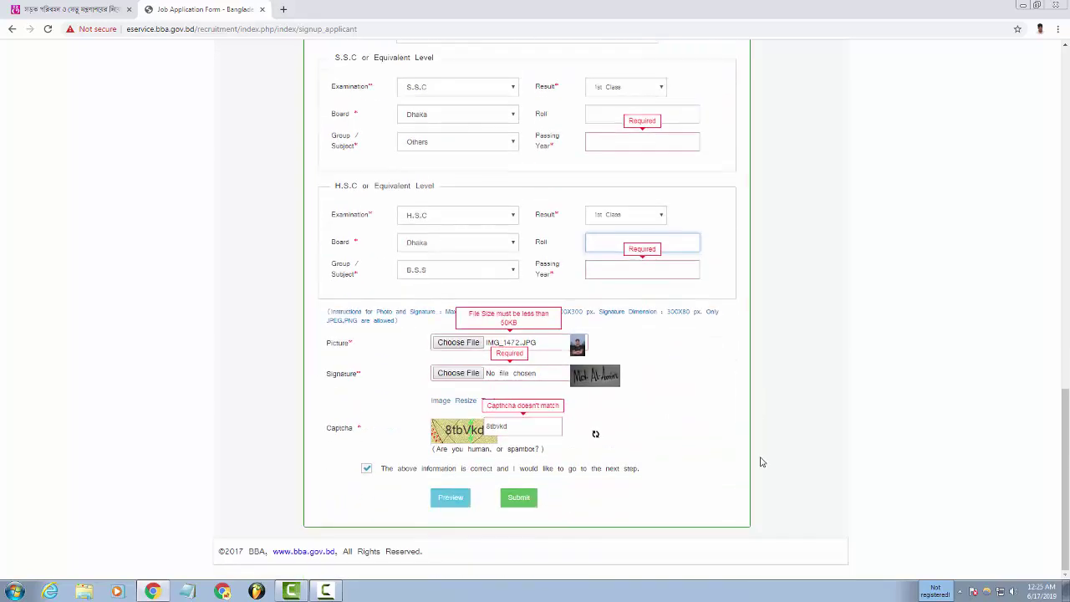
click(518, 499)
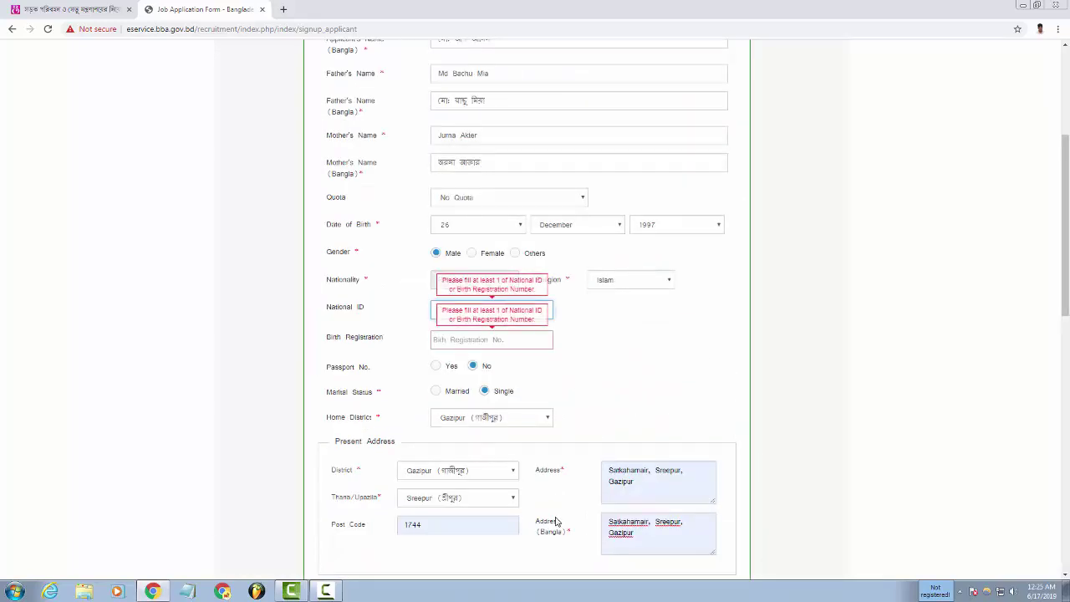
scroll(556, 522, down, 10)
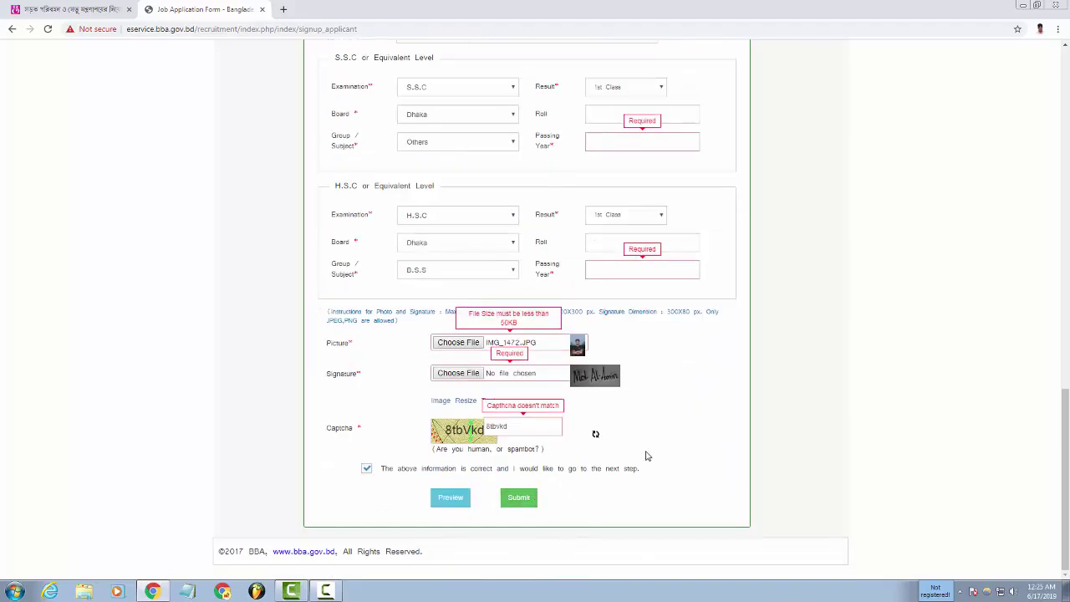
scroll(583, 321, up, 15)
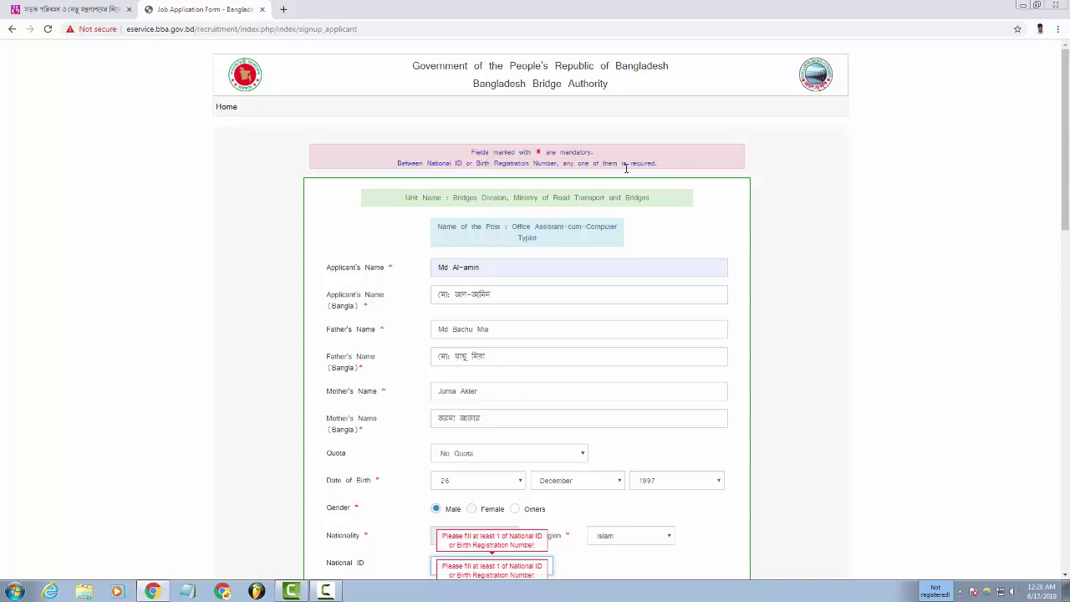
Return to the banglacyber.com bridge authority job circular to review the 16 June–07 July 2019 application window.
click(38, 8)
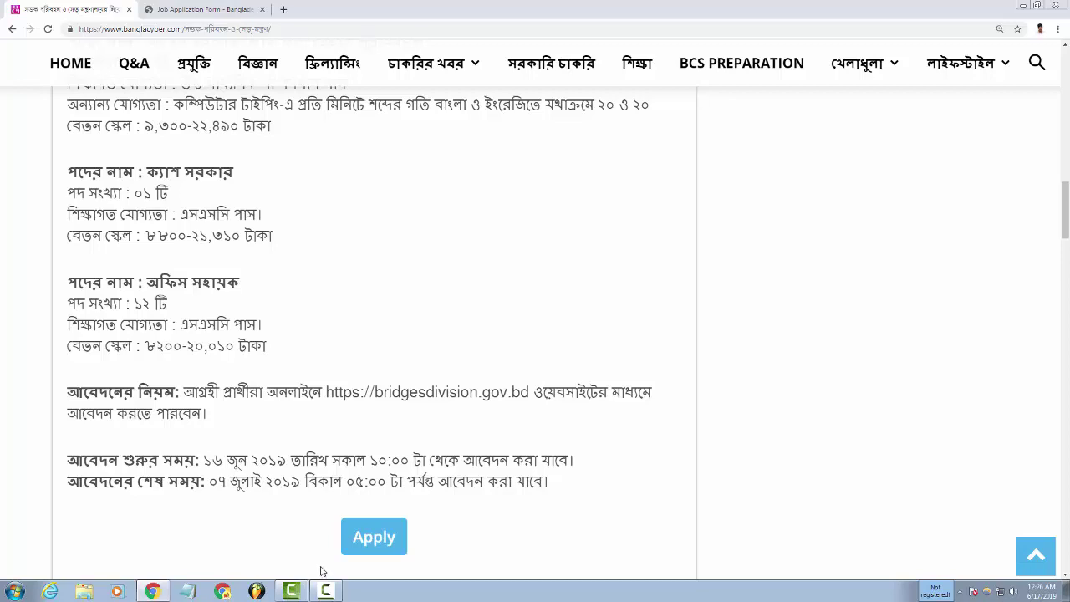
click(326, 591)
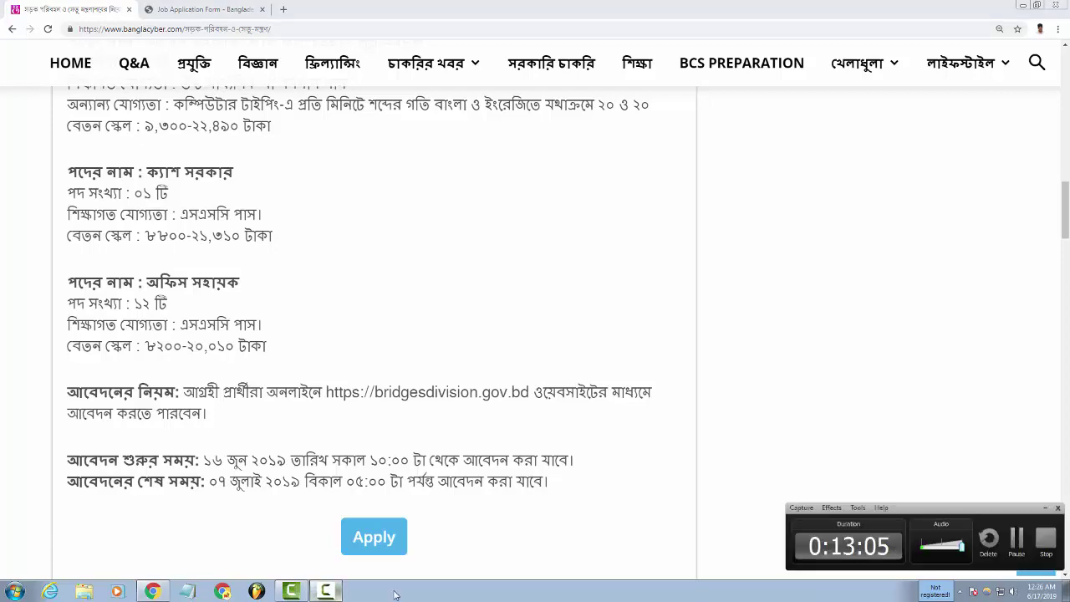